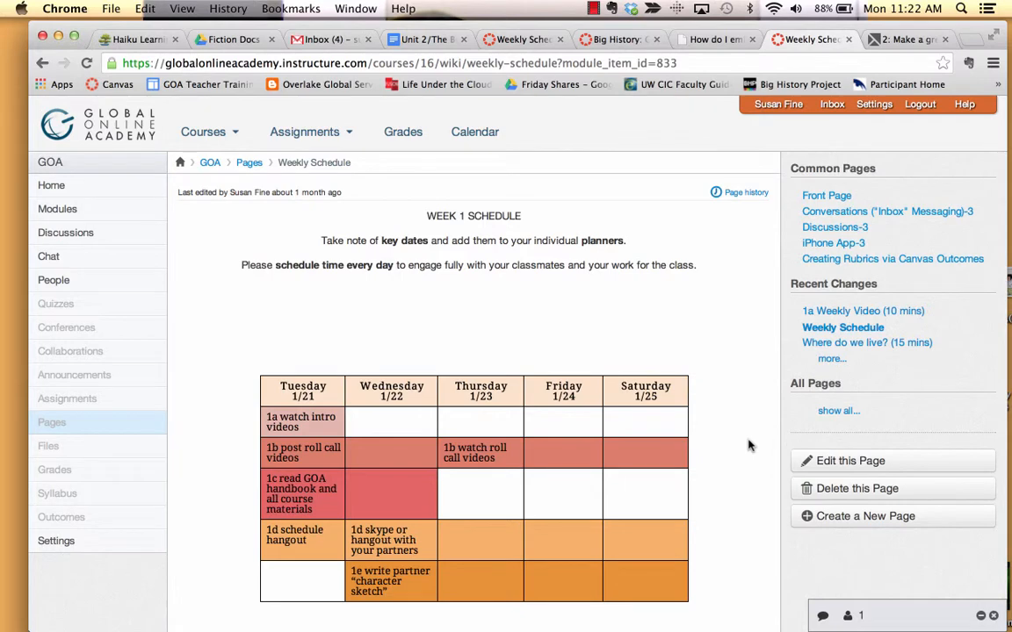
{"action": "scroll", "coordinate": [748, 445], "scroll_direction": "down", "scroll_amount": 2}
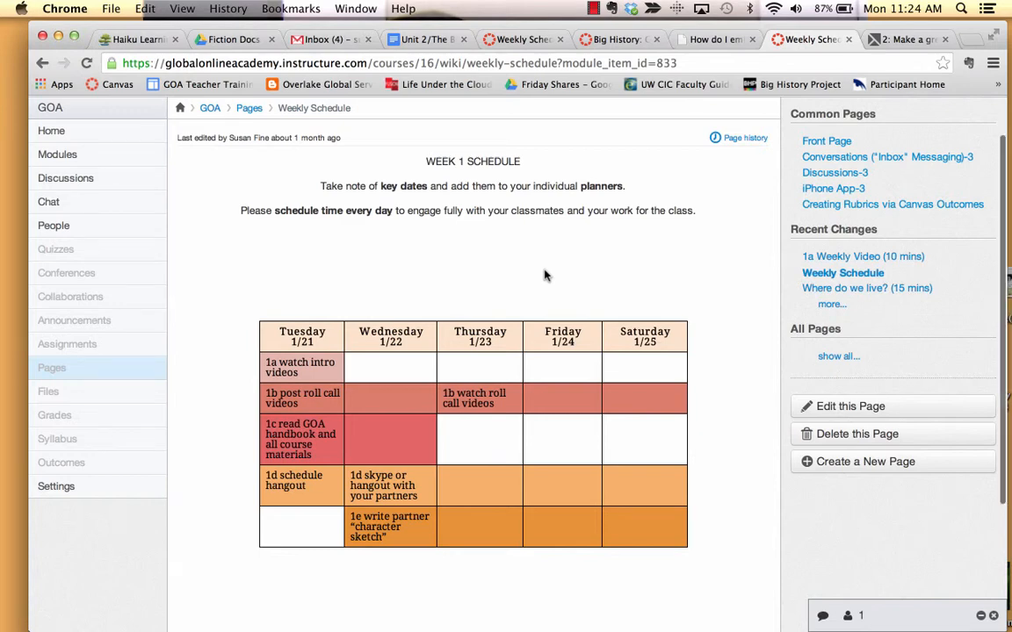
{"action": "scroll", "coordinate": [545, 276], "scroll_direction": "up", "scroll_amount": 2}
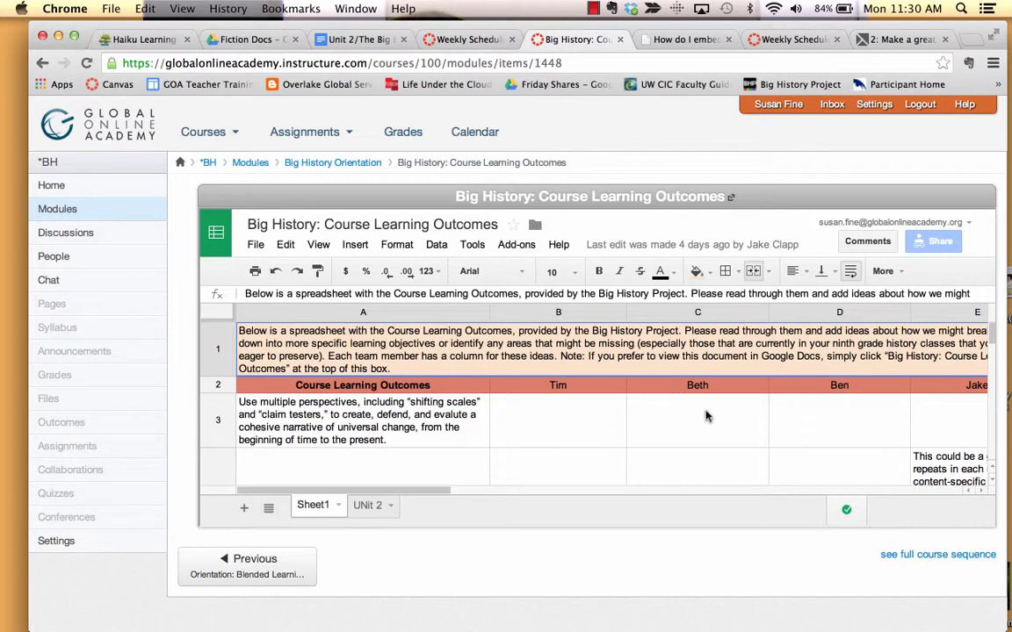
Review the team members' columns in the embedded Course Learning Outcomes spreadsheet and open it as a full Google Sheets document
{"action": "scroll", "coordinate": [706, 416], "scroll_direction": "down", "scroll_amount": 3}
{"action": "scroll", "coordinate": [705, 417], "scroll_direction": "up", "scroll_amount": 3}
{"action": "key", "text": "Right"}
{"action": "key", "text": "Down"}
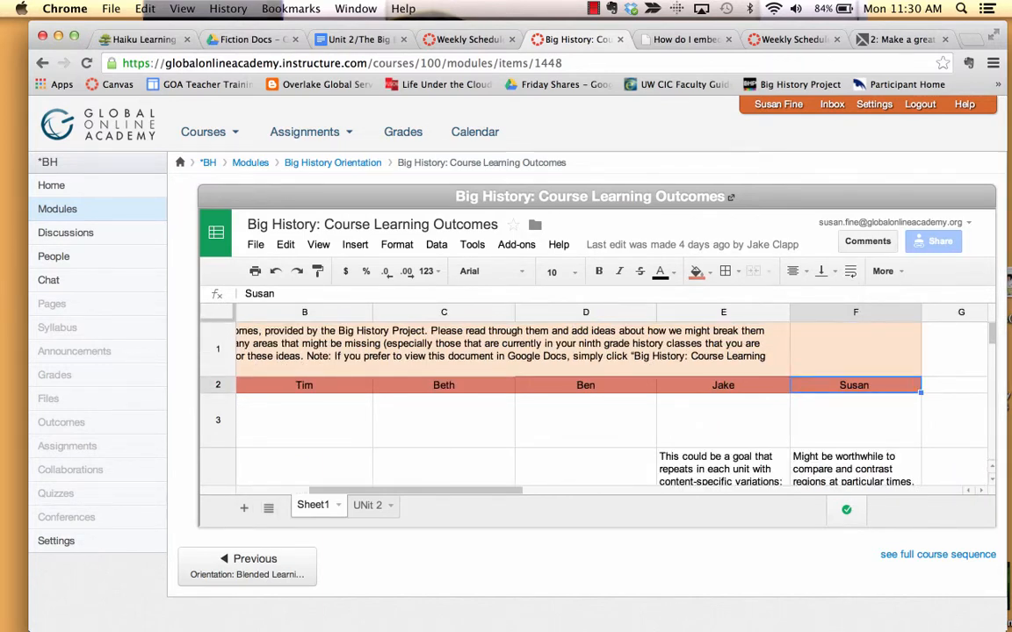
{"action": "key", "text": "Down"}
{"action": "key", "text": "Down"}
{"action": "key", "text": "Down"}
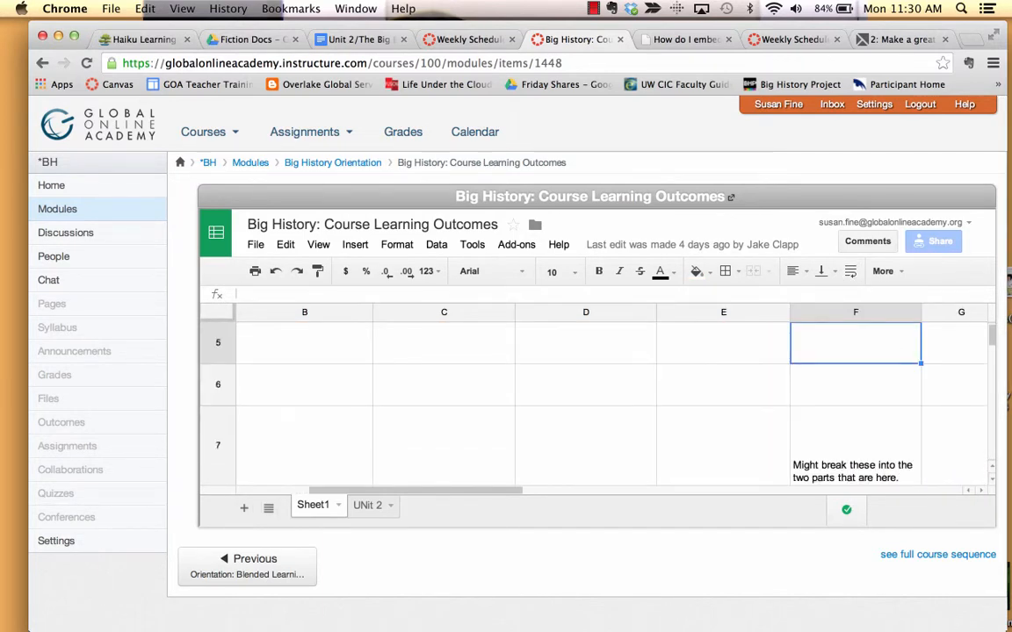
{"action": "key", "text": "Up"}
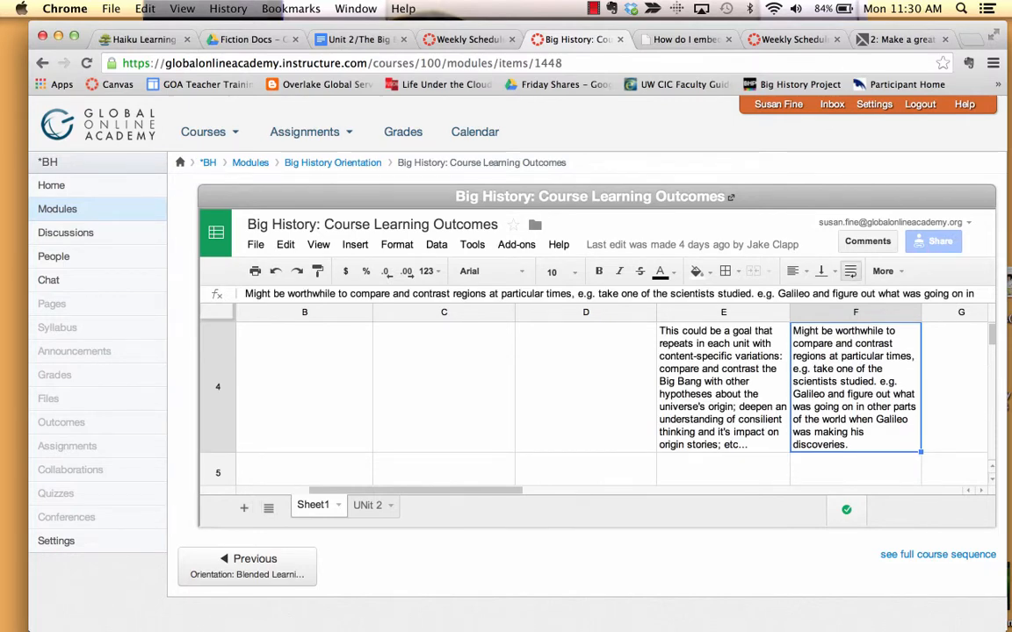
{"action": "key", "text": "Up"}
{"action": "key", "text": "Up"}
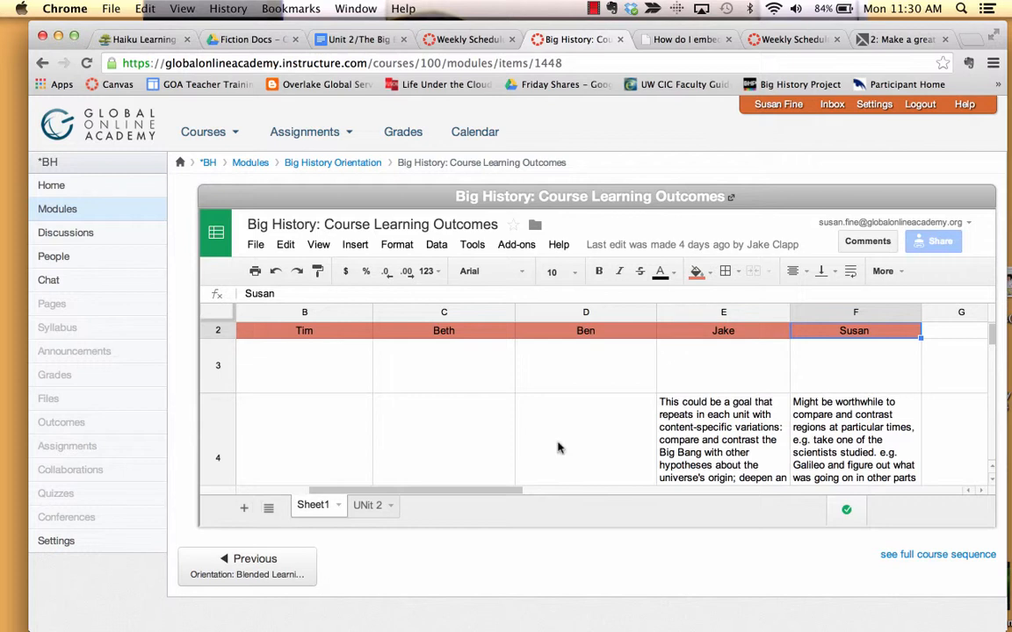
{"action": "left_click", "coordinate": [576, 387]}
{"action": "scroll", "coordinate": [577, 386], "scroll_direction": "left", "scroll_amount": 2}
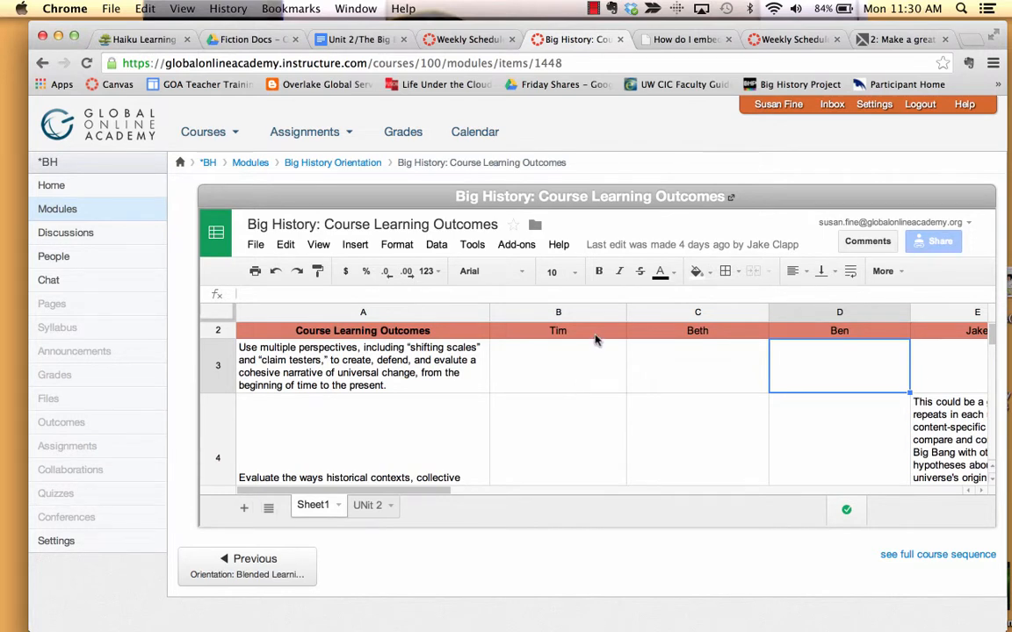
{"action": "left_click", "coordinate": [623, 198]}
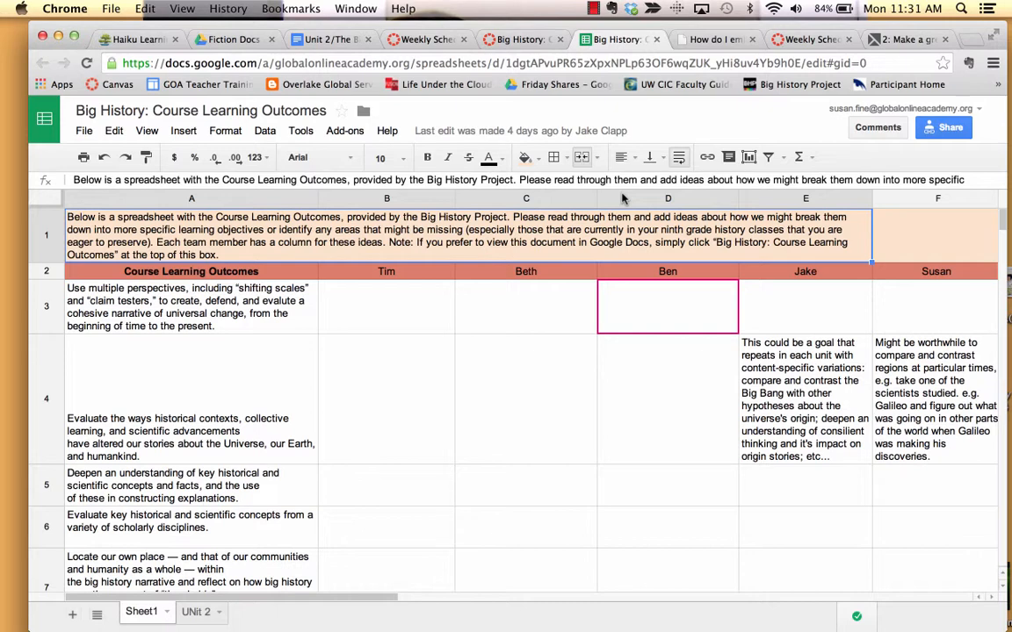
Read the Canvas Help Center guide on embedding a dynamic Google document into the Rich Content Editor
{"action": "key", "text": "ctrl+Tab"}
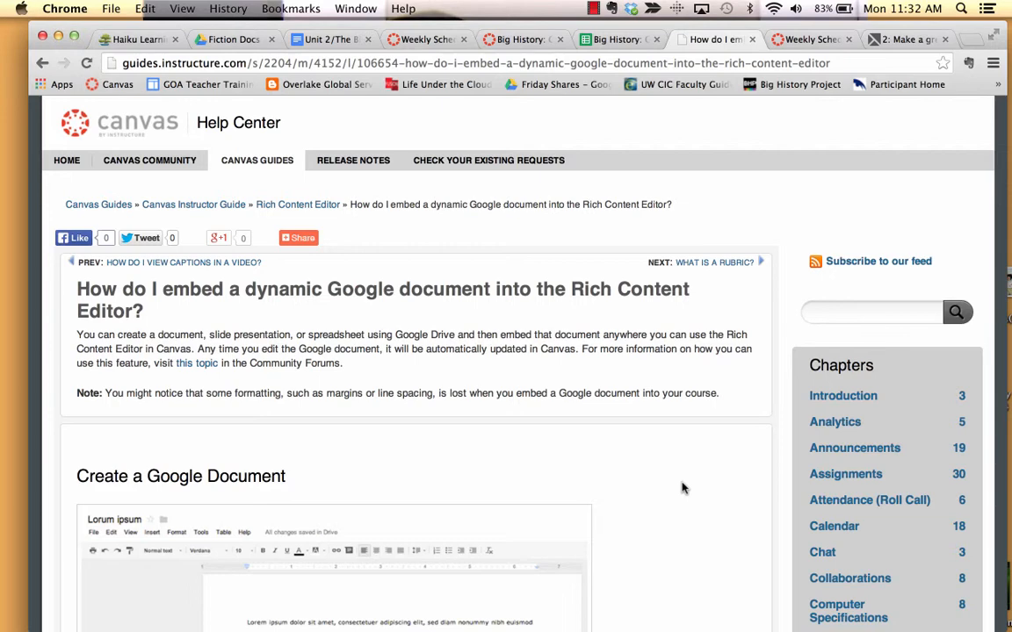
{"action": "scroll", "coordinate": [683, 488], "scroll_direction": "down", "scroll_amount": 3}
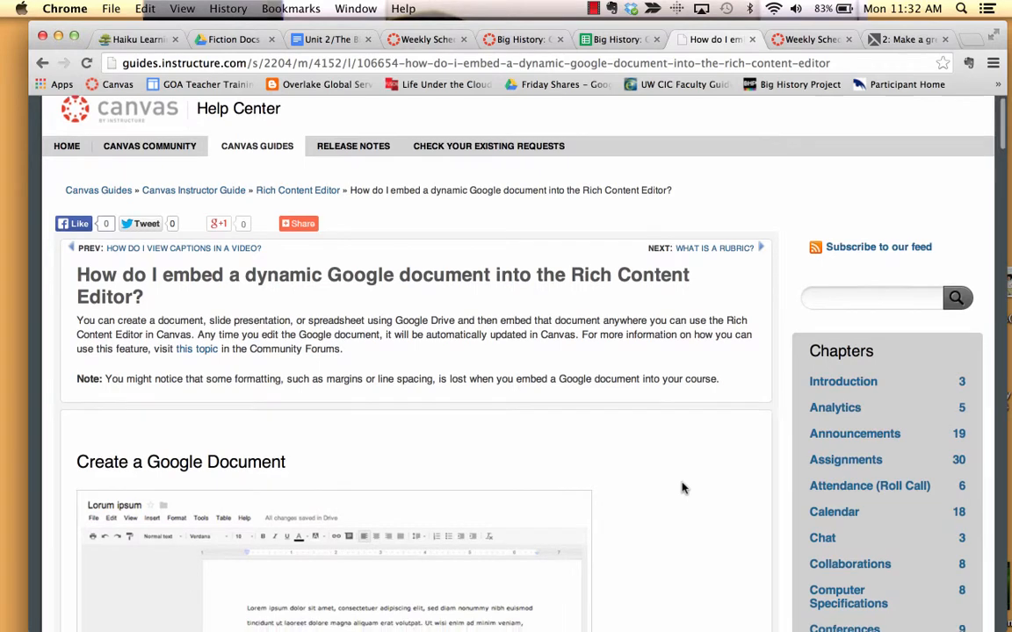
{"action": "scroll", "coordinate": [683, 488], "scroll_direction": "down", "scroll_amount": 4}
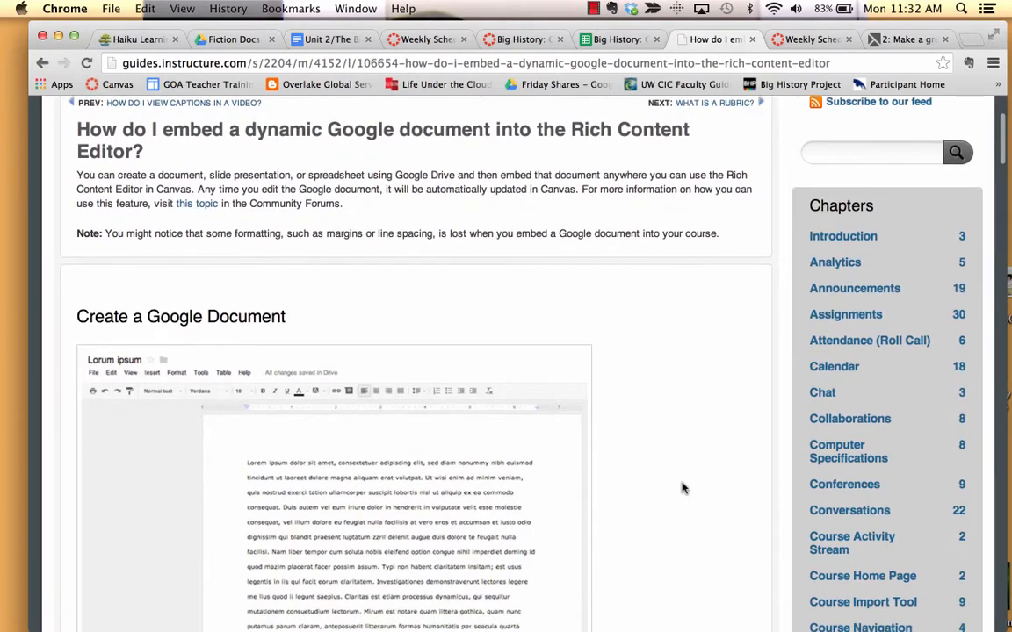
{"action": "scroll", "coordinate": [683, 488], "scroll_direction": "down", "scroll_amount": 2}
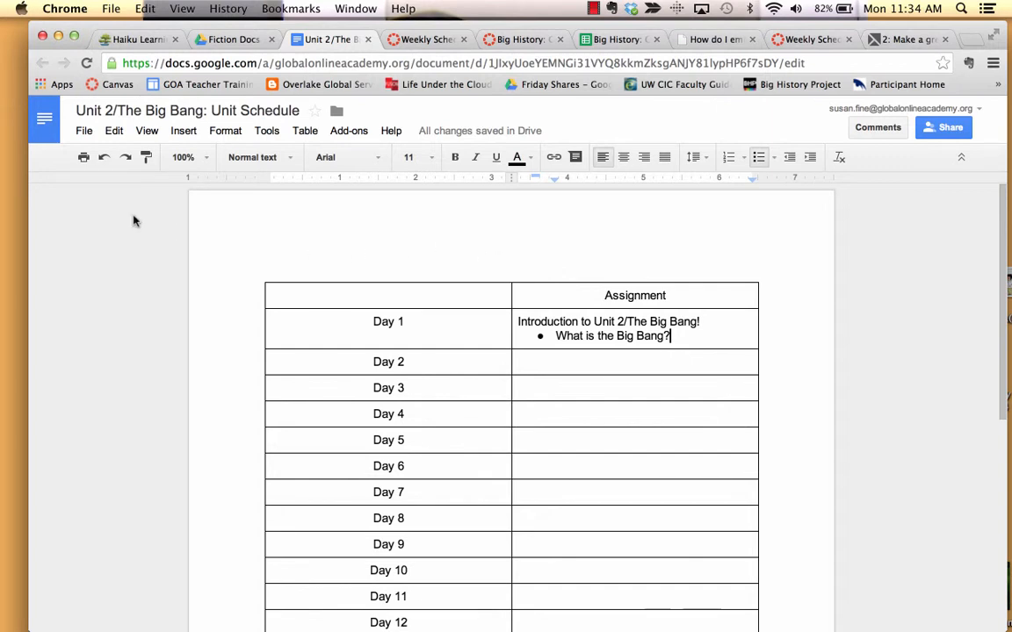
Publish the "Unit 2/The Big Bang: Unit Schedule" Google document to the web
{"action": "left_click", "coordinate": [84, 132]}
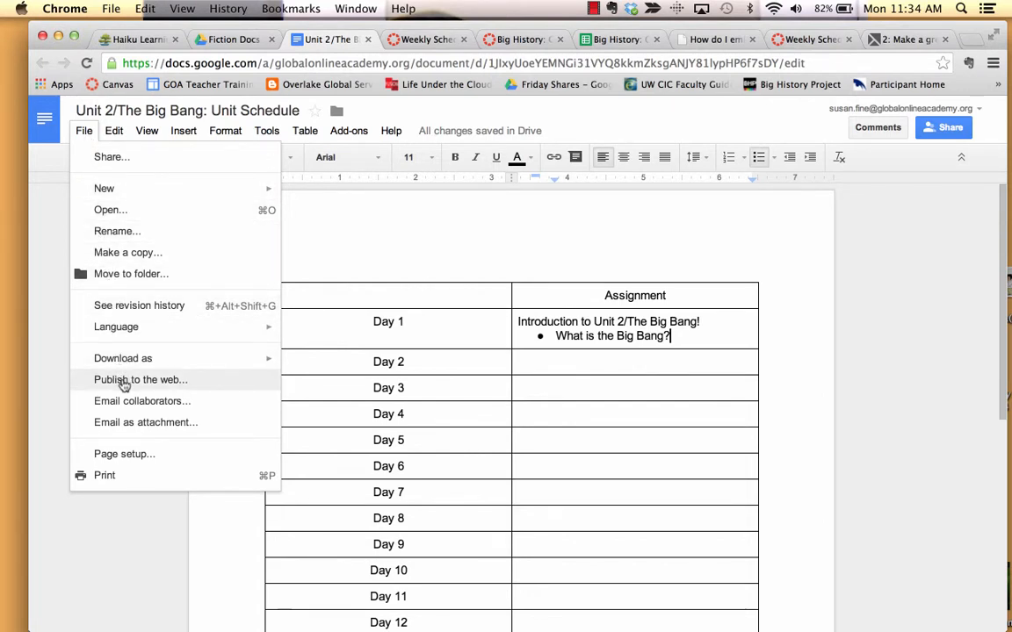
{"action": "left_click", "coordinate": [124, 383]}
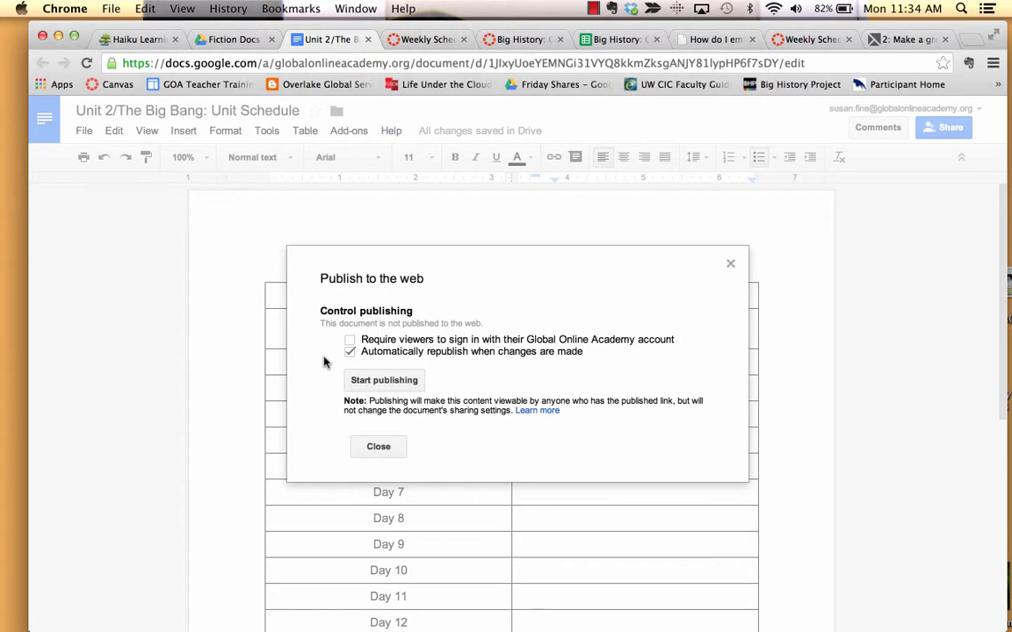
{"action": "left_click", "coordinate": [368, 387]}
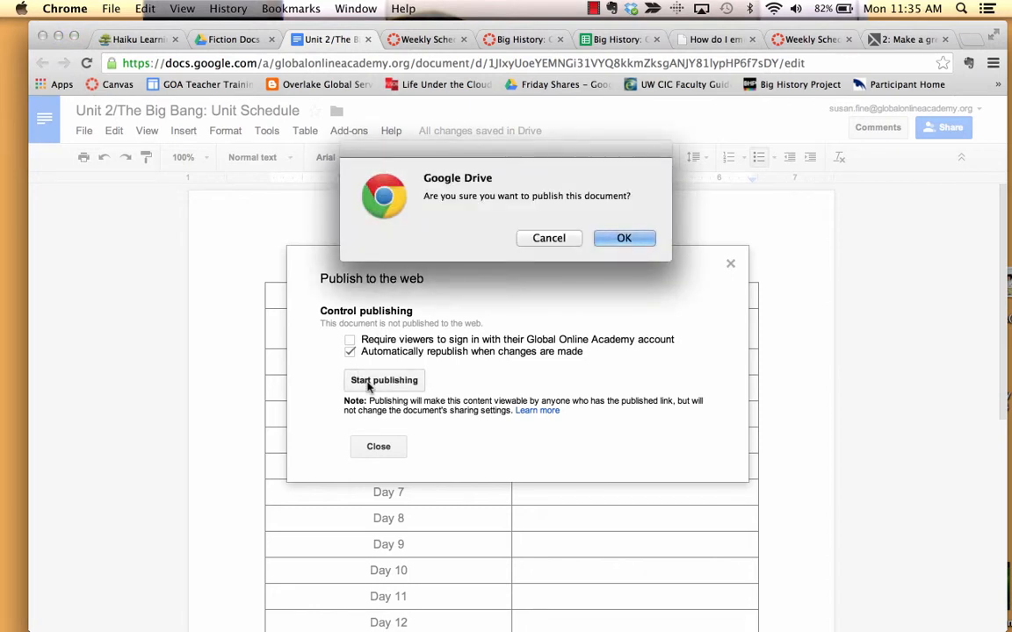
{"action": "left_click", "coordinate": [620, 239]}
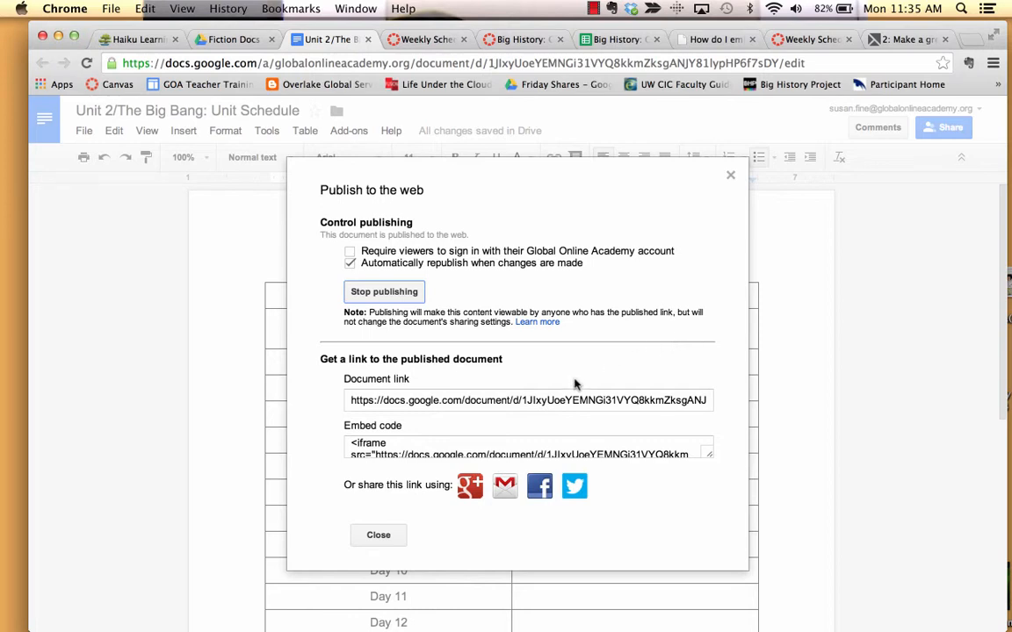
Select the embed code of the published unit schedule document
{"action": "scroll", "coordinate": [444, 441], "scroll_direction": "down", "scroll_amount": 2}
{"action": "scroll", "coordinate": [444, 441], "scroll_direction": "up", "scroll_amount": 2}
{"action": "left_click", "coordinate": [354, 449]}
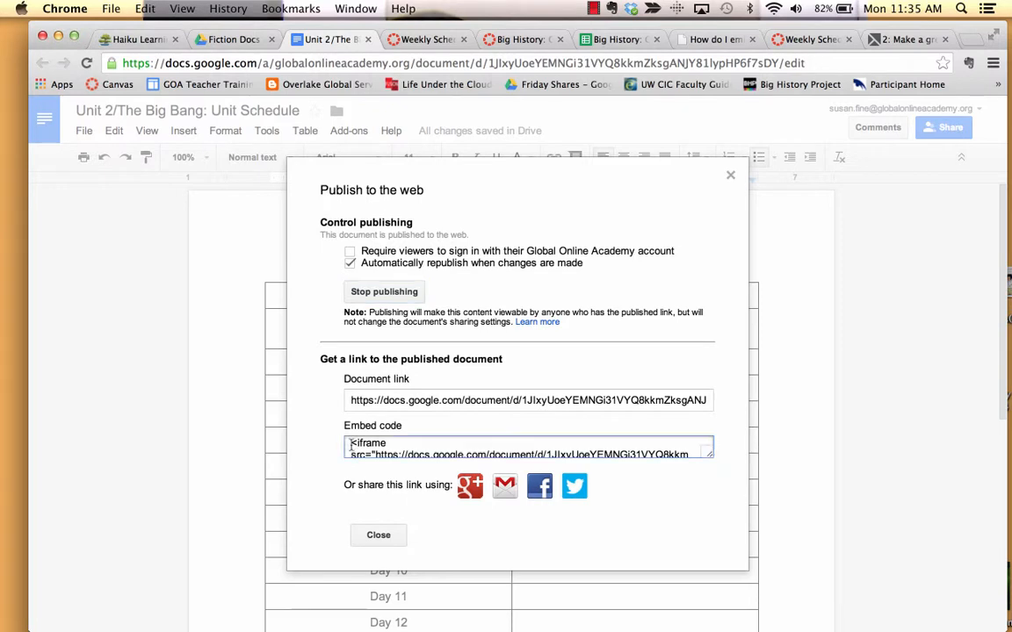
{"action": "left_click_drag", "start_coordinate": [364, 450], "coordinate": [640, 449]}
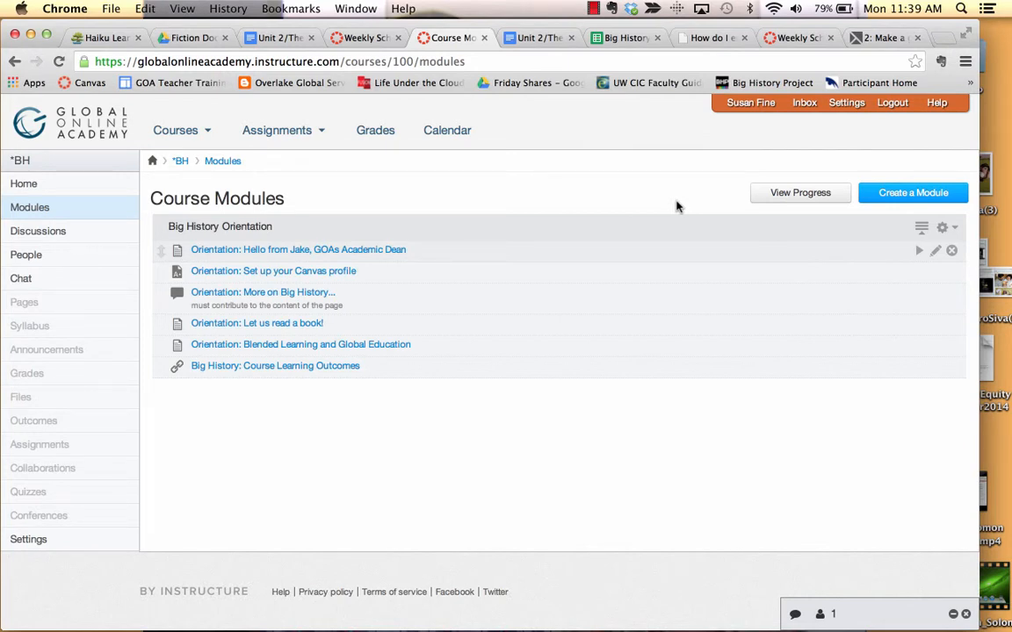
Add a new content page named "Unit 2 Assignments" to the Big History Orientation module in Canvas
{"action": "left_click", "coordinate": [956, 230]}
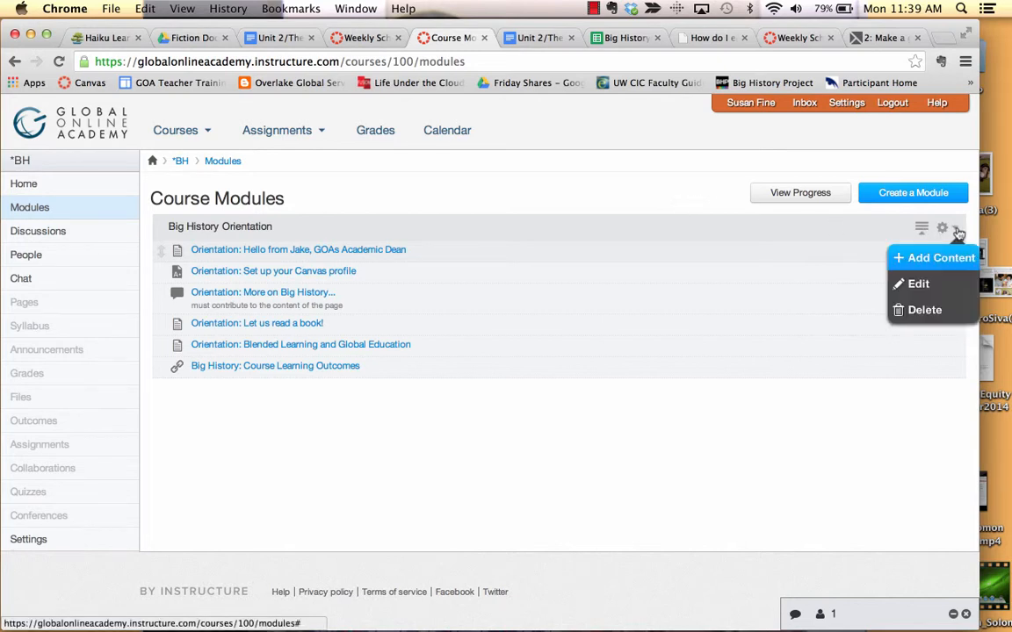
{"action": "left_click", "coordinate": [935, 260]}
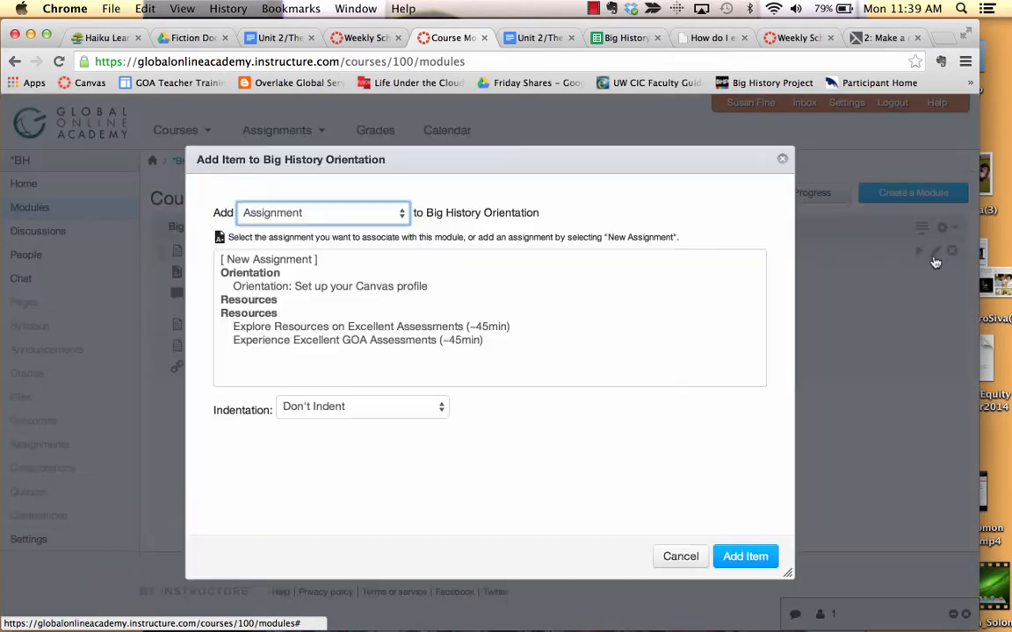
{"action": "left_click", "coordinate": [400, 213]}
{"action": "left_click", "coordinate": [361, 258]}
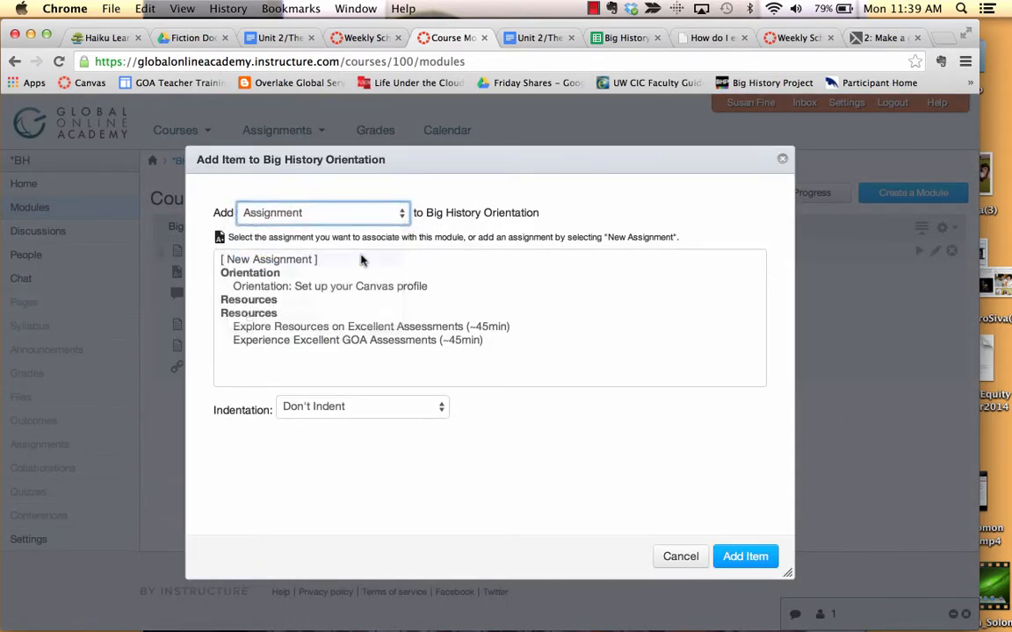
{"action": "left_click", "coordinate": [274, 261]}
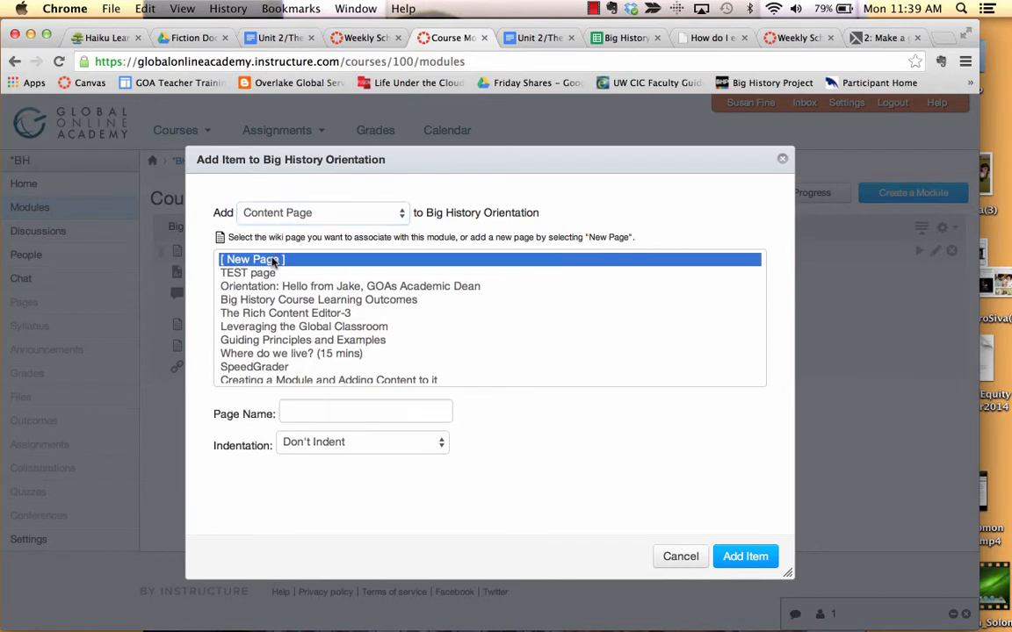
{"action": "left_click", "coordinate": [322, 411]}
{"action": "type", "text": "U"}
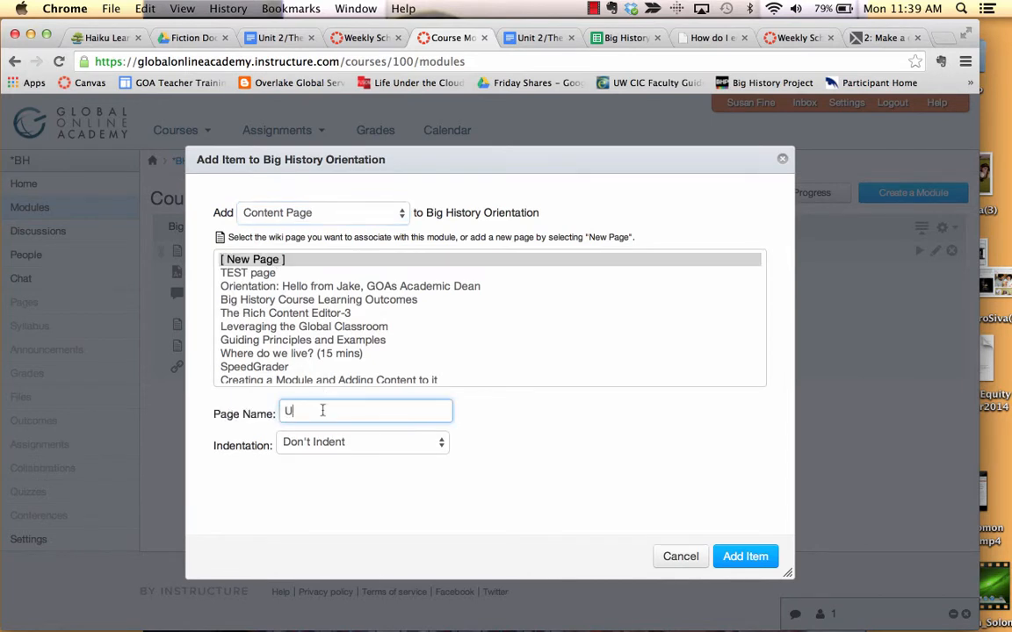
{"action": "type", "text": "nit 2 Assignments"}
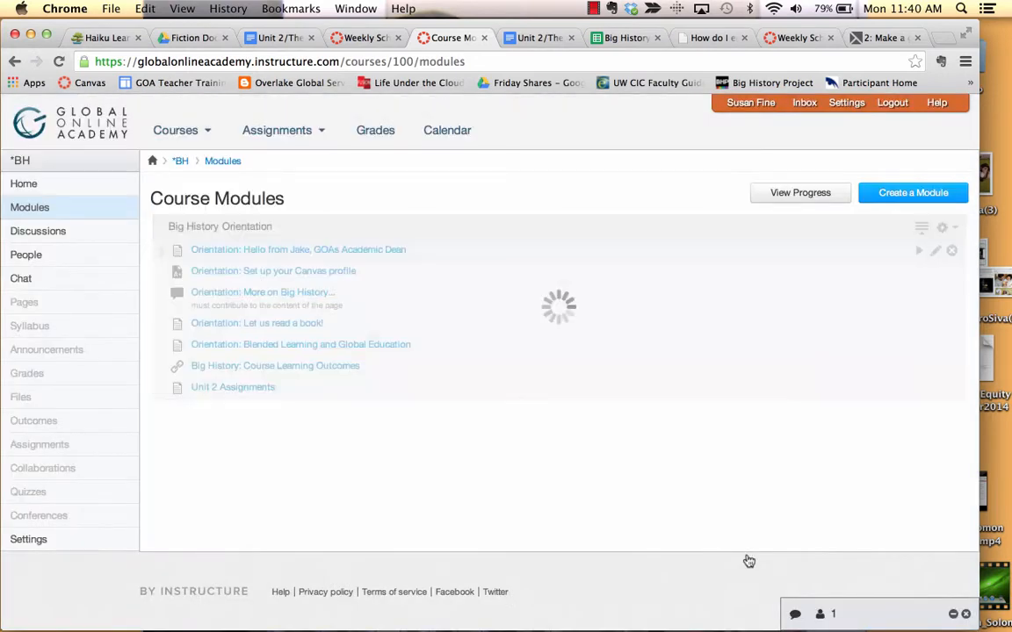
{"action": "left_click", "coordinate": [746, 556]}
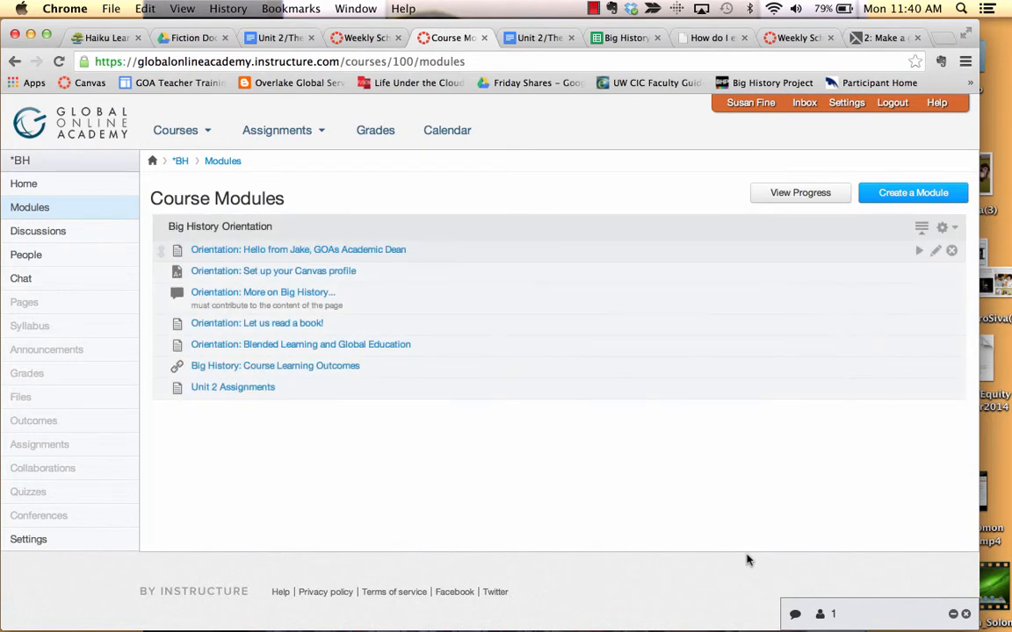
Open the Unit 2 Assignments page for editing and write "Here are all the assignments for Unit 2." in its body
{"action": "left_click", "coordinate": [261, 391]}
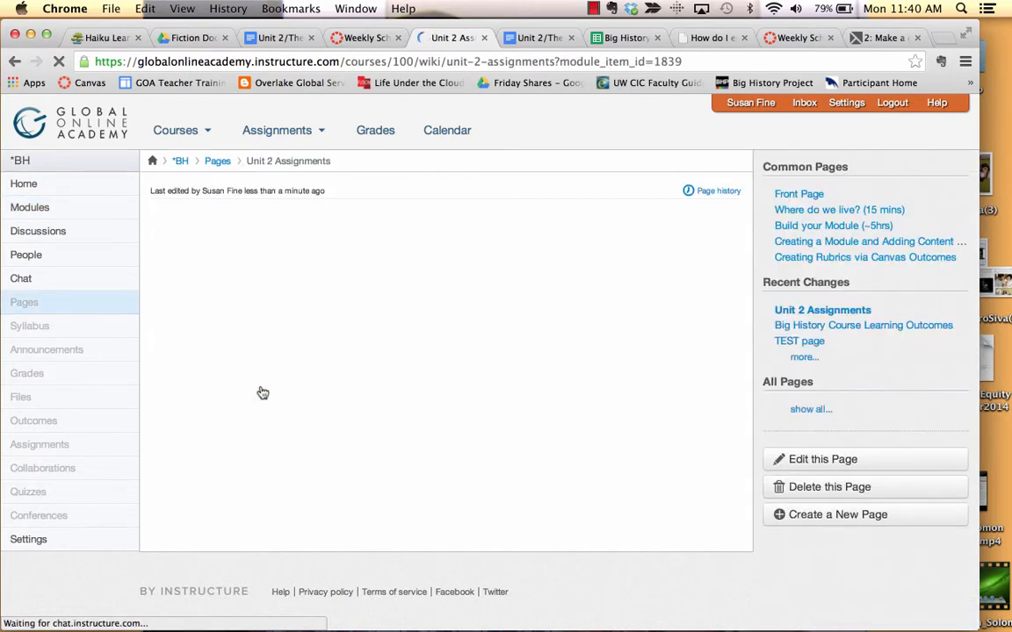
{"action": "left_click", "coordinate": [822, 459]}
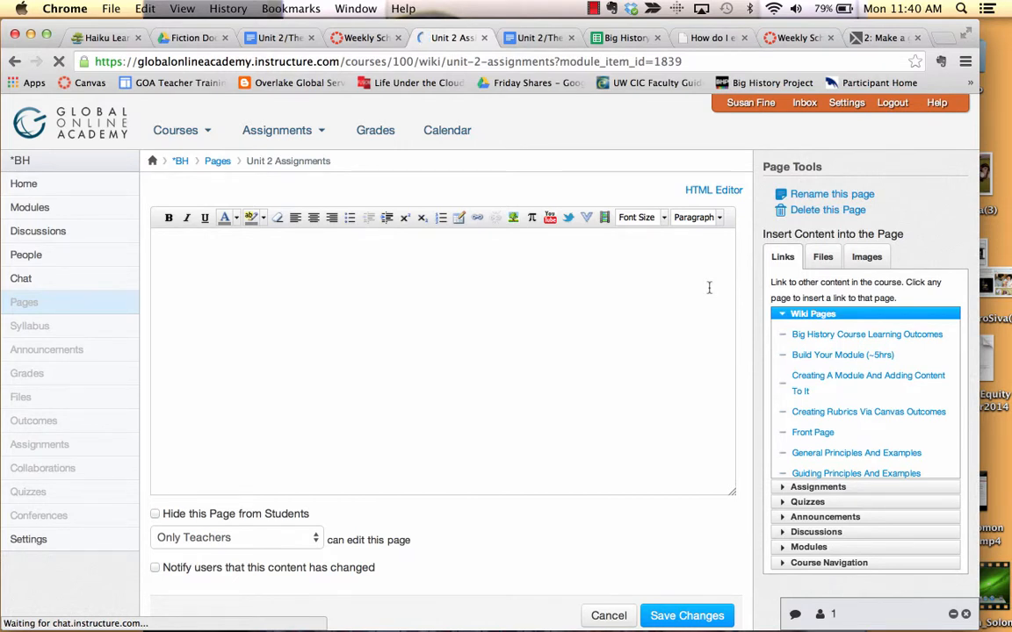
{"action": "left_click", "coordinate": [717, 192]}
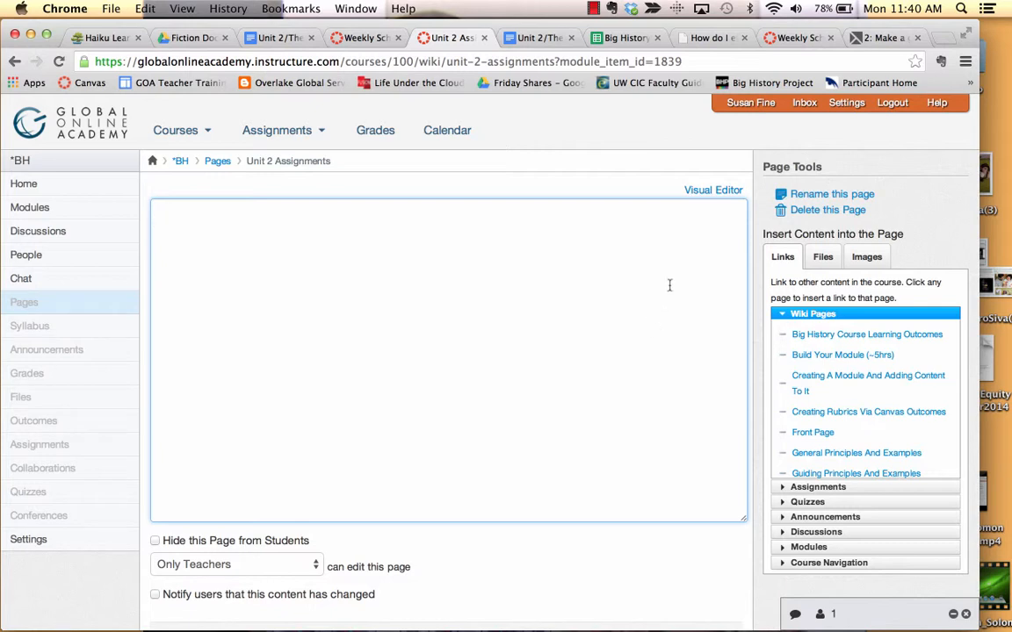
{"action": "left_click", "coordinate": [703, 192]}
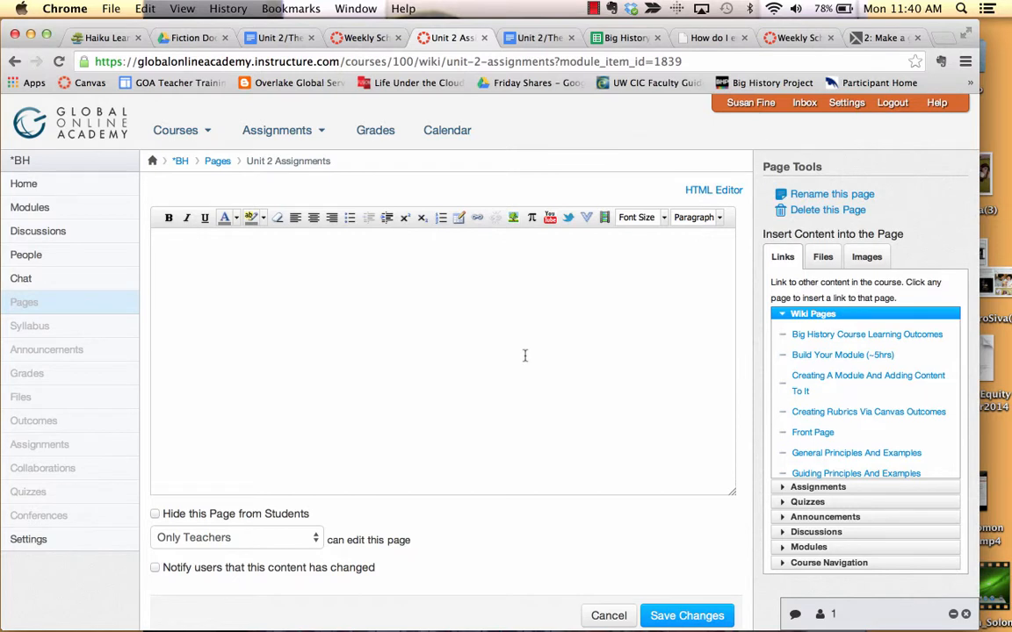
{"action": "type", "text": "Here are all the assignment"}
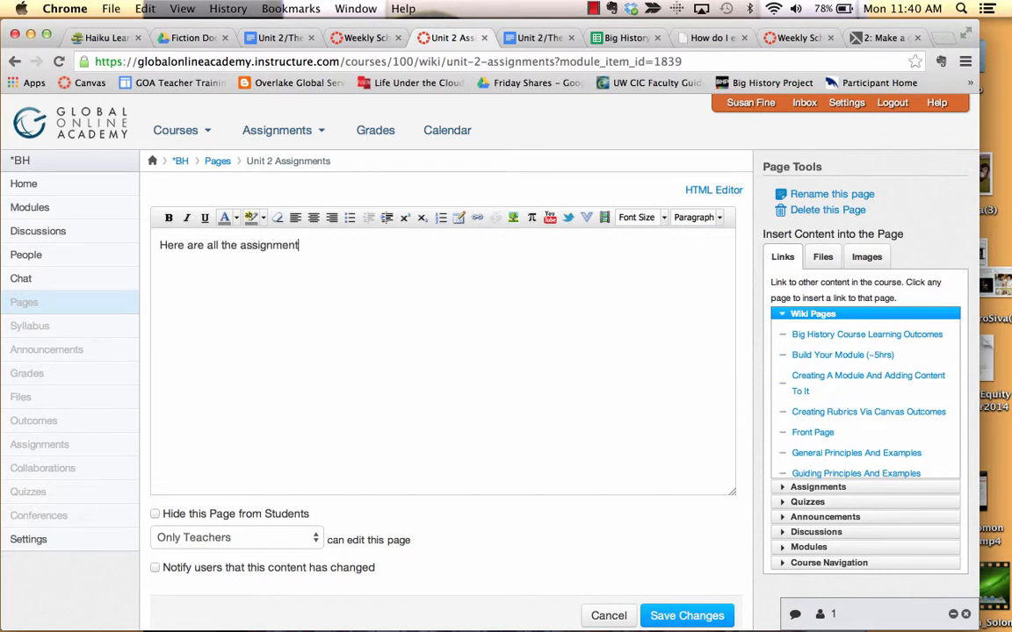
{"action": "type", "text": "s for Unit 2."}
Paste the unit schedule document's Google Docs link below the paragraph in the page's HTML source and save the page
{"action": "left_click", "coordinate": [734, 191]}
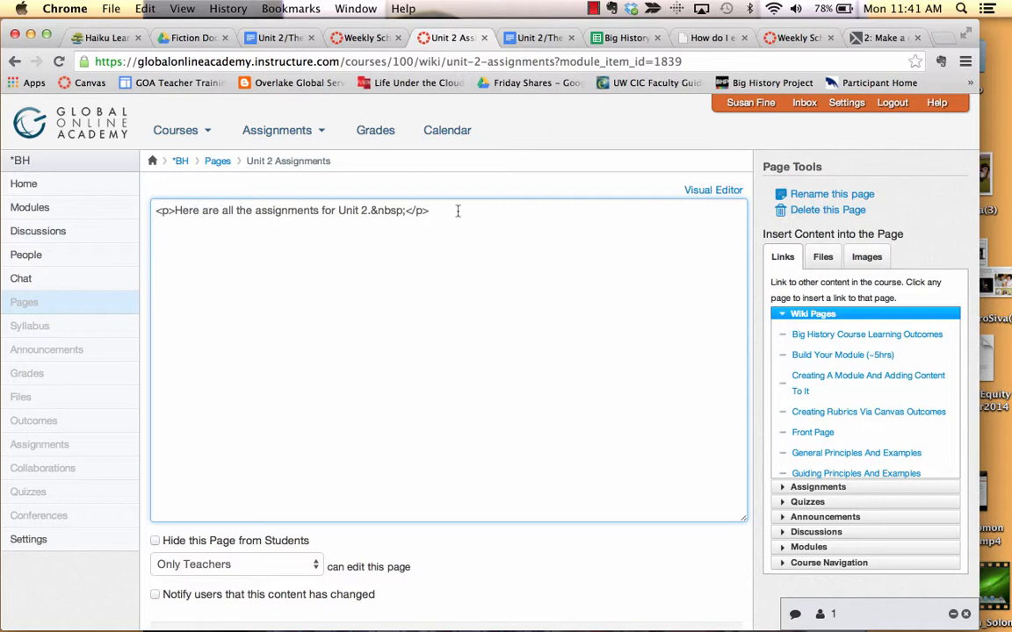
{"action": "key", "text": "Return"}
{"action": "key", "text": "Return"}
{"action": "key", "text": "super+v"}
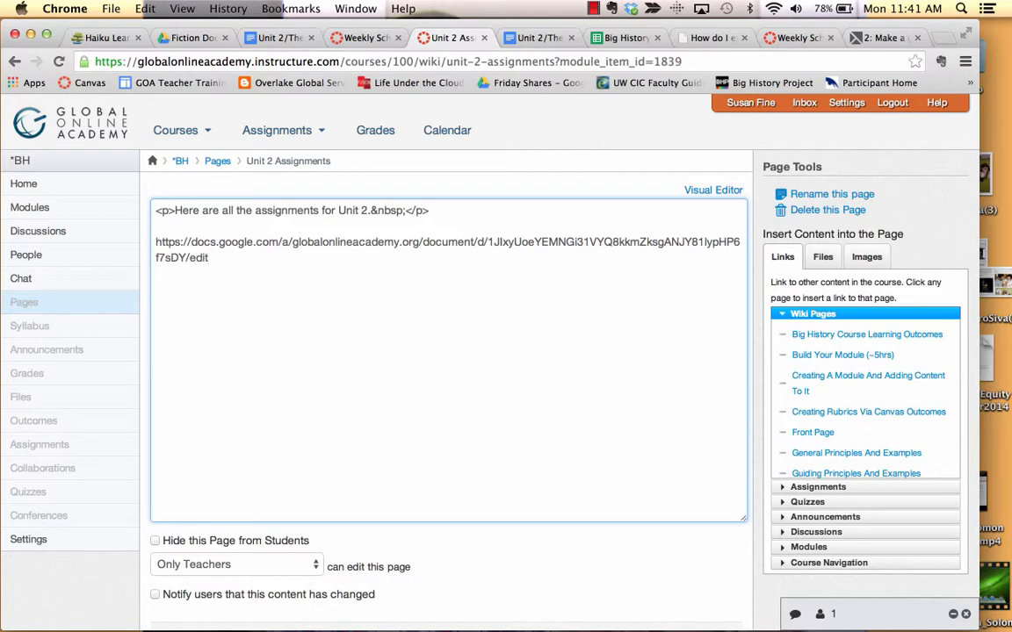
{"action": "scroll", "coordinate": [628, 520], "scroll_direction": "down", "scroll_amount": 1}
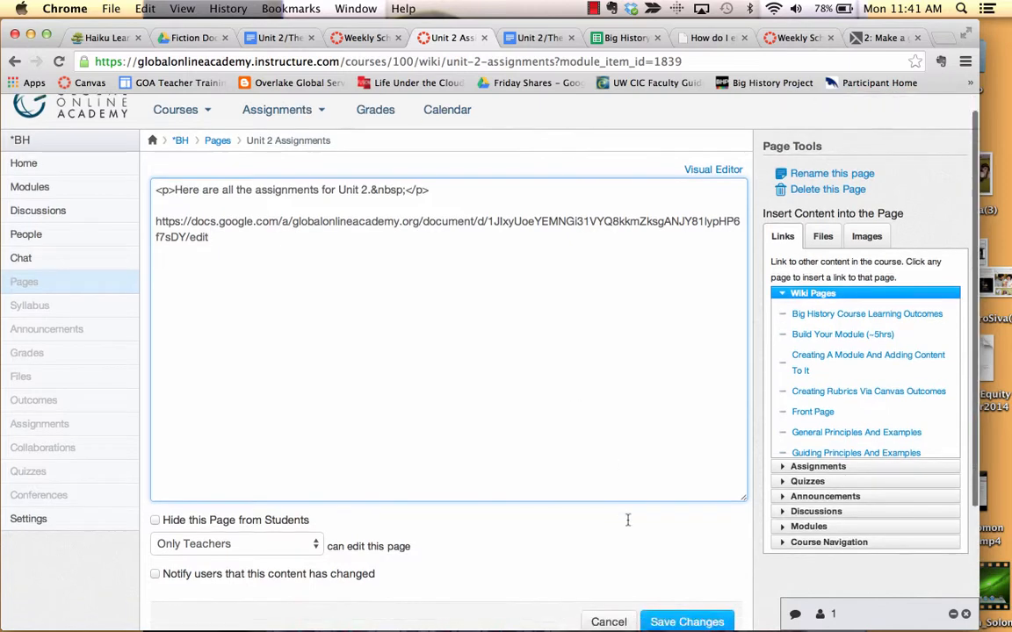
{"action": "scroll", "coordinate": [627, 520], "scroll_direction": "down", "scroll_amount": 3}
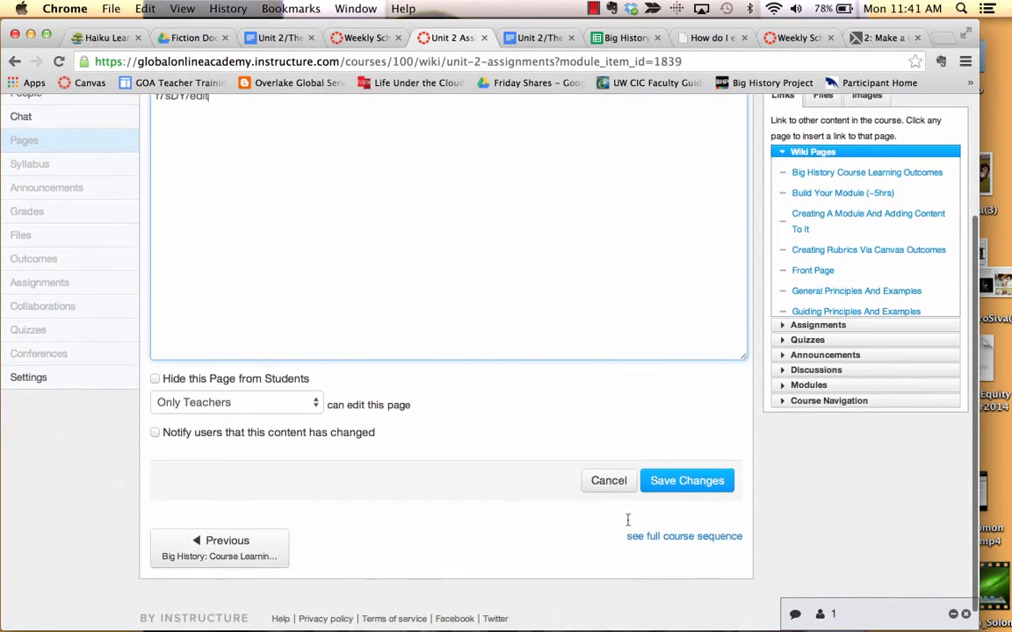
{"action": "left_click", "coordinate": [669, 482]}
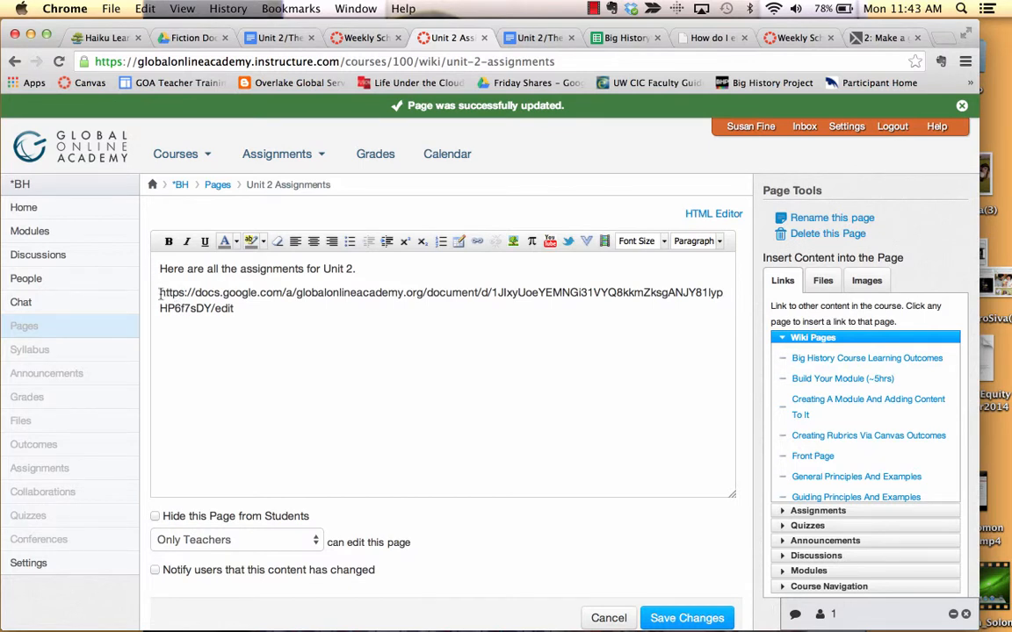
Replace the pasted document link on the Unit 2 Assignments page with the published document's iframe embed code in the HTML source and save
{"action": "left_click_drag", "start_coordinate": [158, 293], "coordinate": [248, 311]}
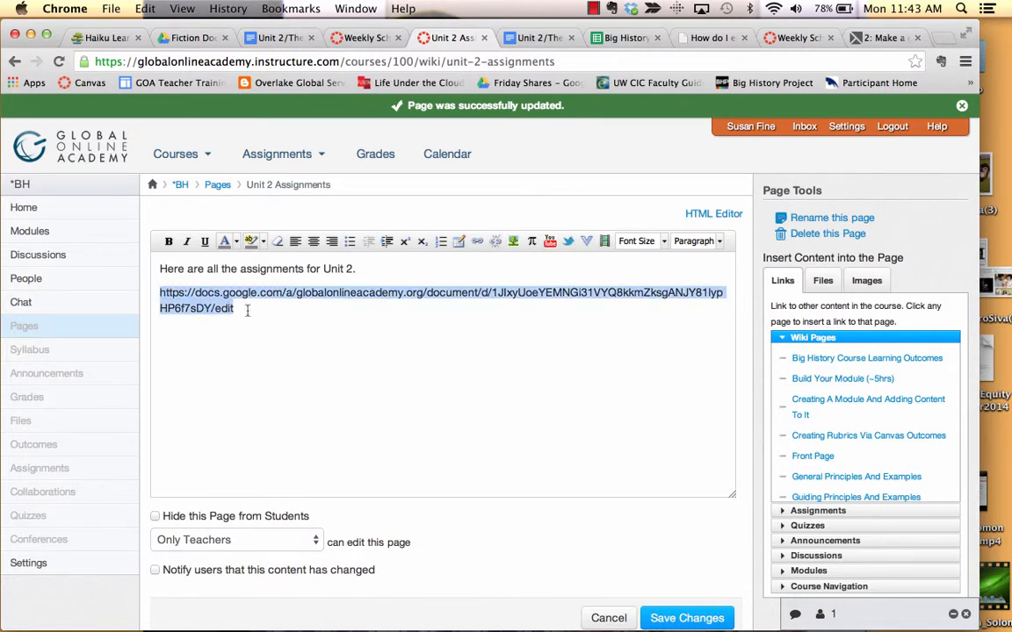
{"action": "key", "text": "BackSpace"}
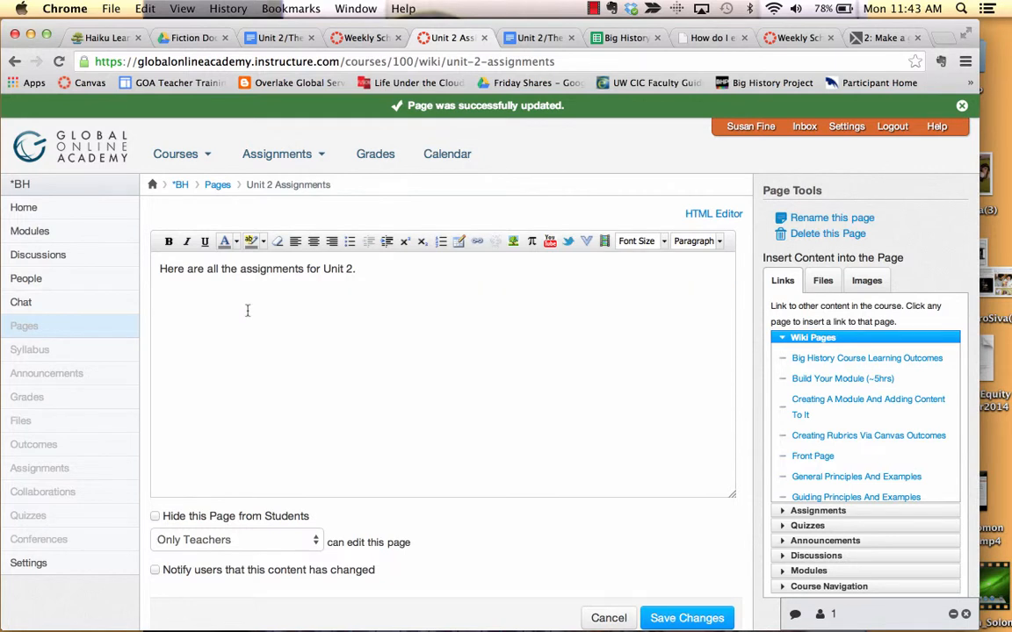
{"action": "left_click", "coordinate": [705, 215]}
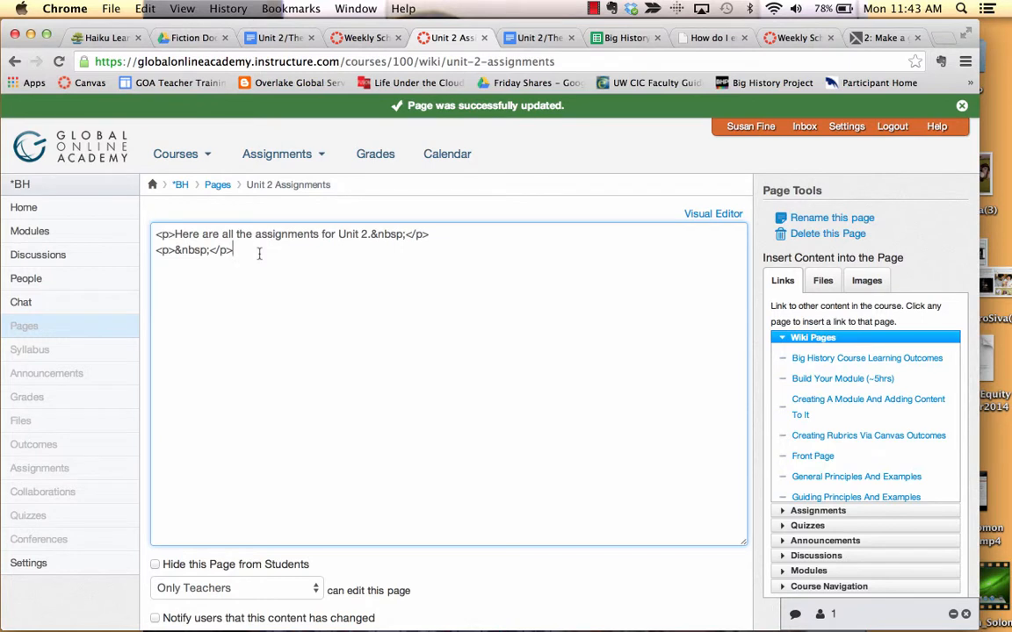
{"action": "key", "text": "Return"}
{"action": "type", "text": "<iframe src=\"https://docs.google.com/document/d/1JlxyUoeYEMNGi31VYQ8kkmZksgANJY81lypHP6f7sDY/pub?embedded=true\"></iframe>"}
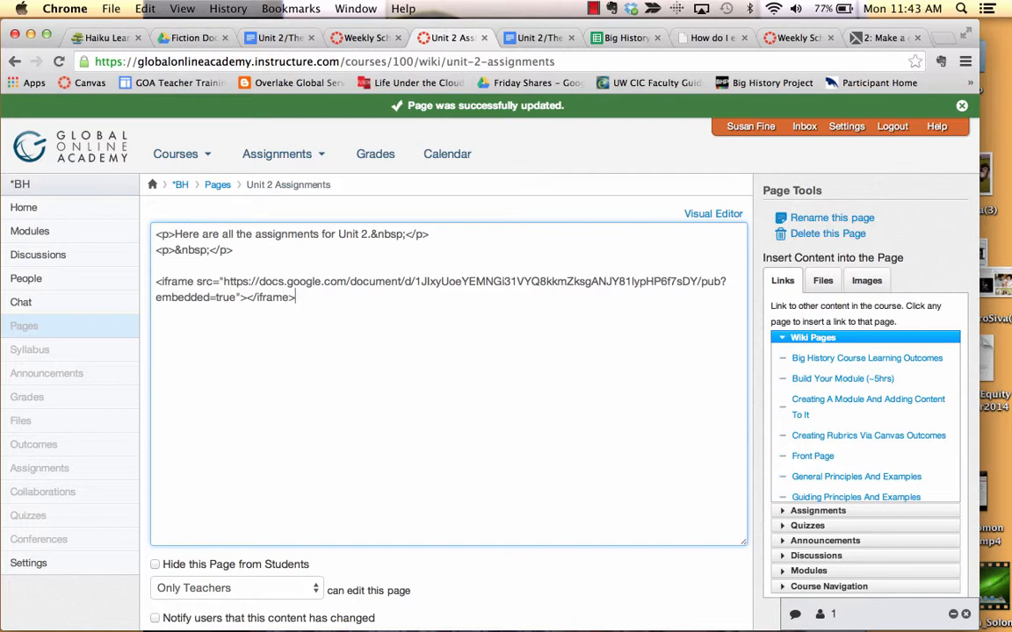
{"action": "scroll", "coordinate": [599, 520], "scroll_direction": "down", "scroll_amount": 3}
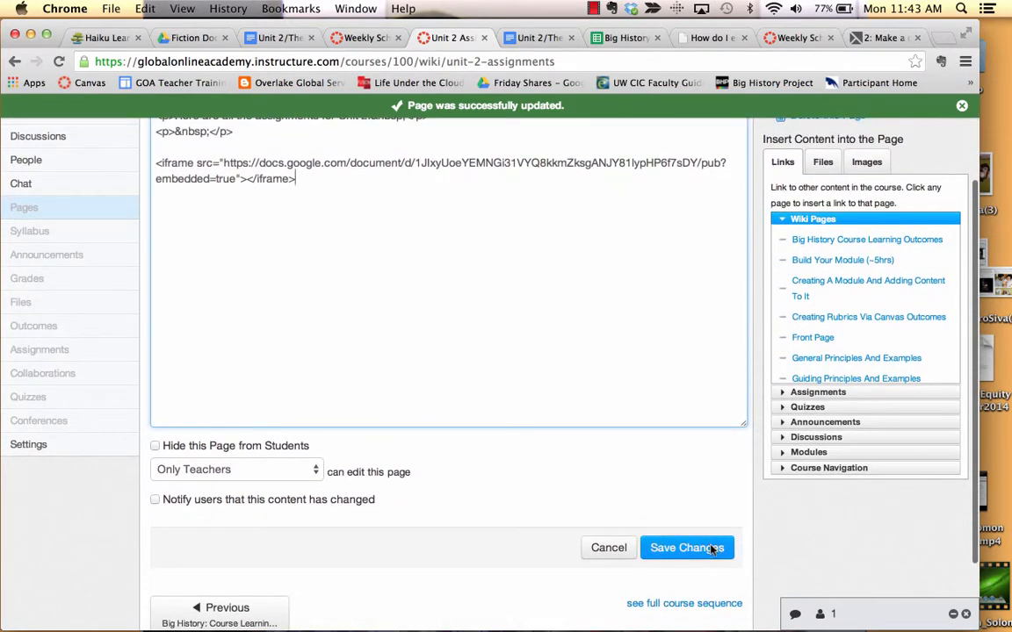
{"action": "left_click", "coordinate": [712, 549]}
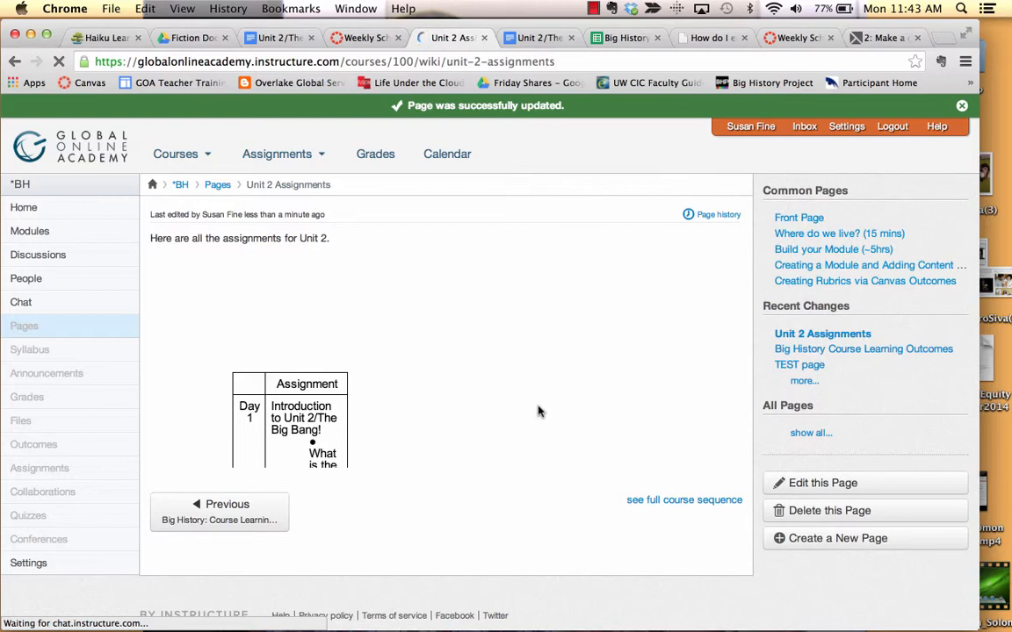
{"action": "scroll", "coordinate": [540, 412], "scroll_direction": "down", "scroll_amount": 1}
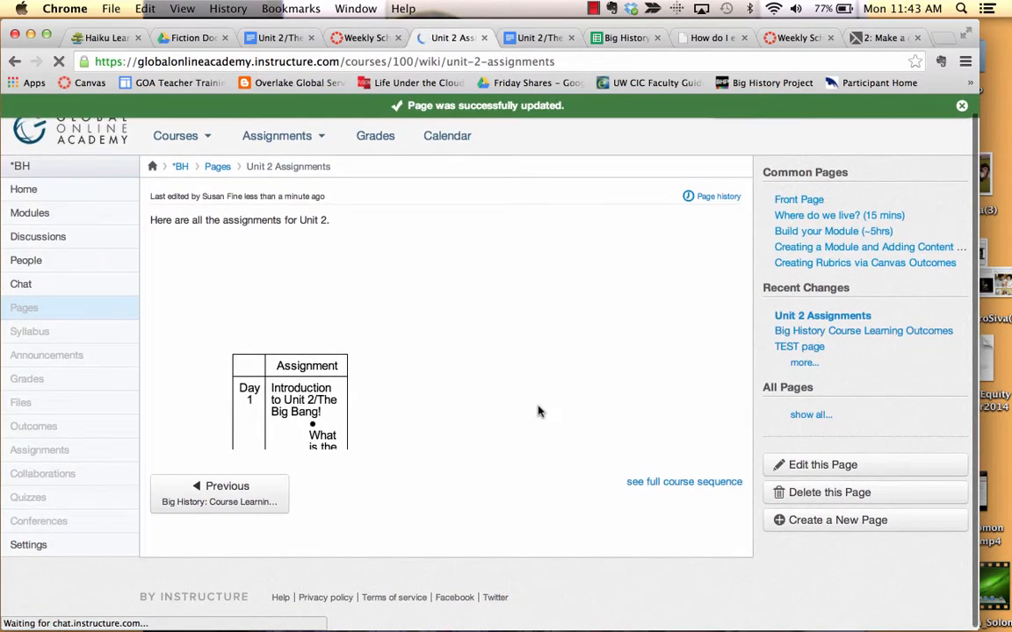
{"action": "scroll", "coordinate": [539, 412], "scroll_direction": "up", "scroll_amount": 1}
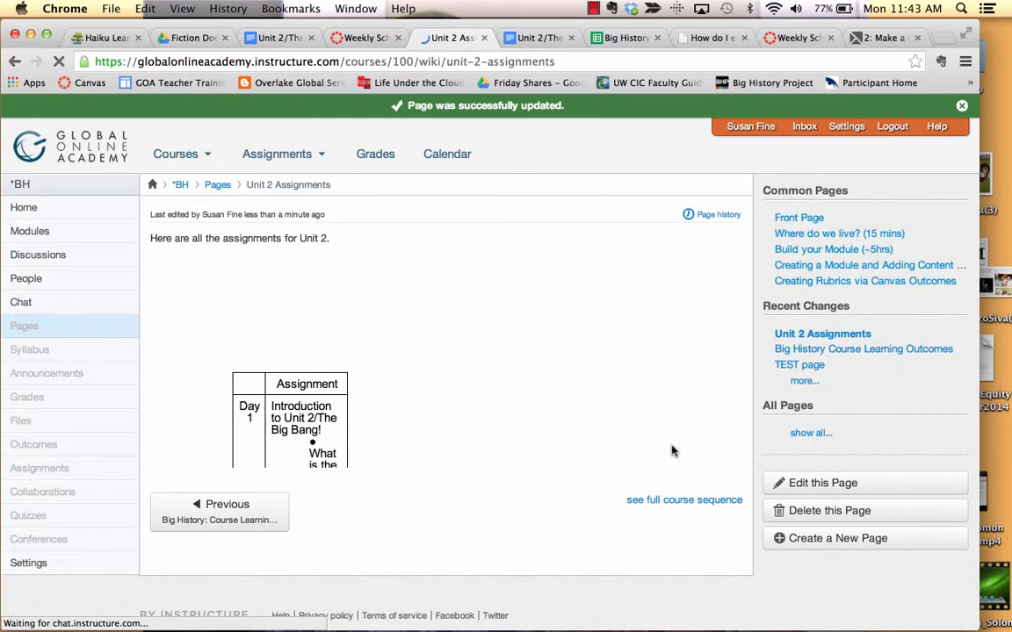
Set the embedded document's iframe width to 640 and height to 480 in the page's HTML source and save the page
{"action": "left_click", "coordinate": [812, 485]}
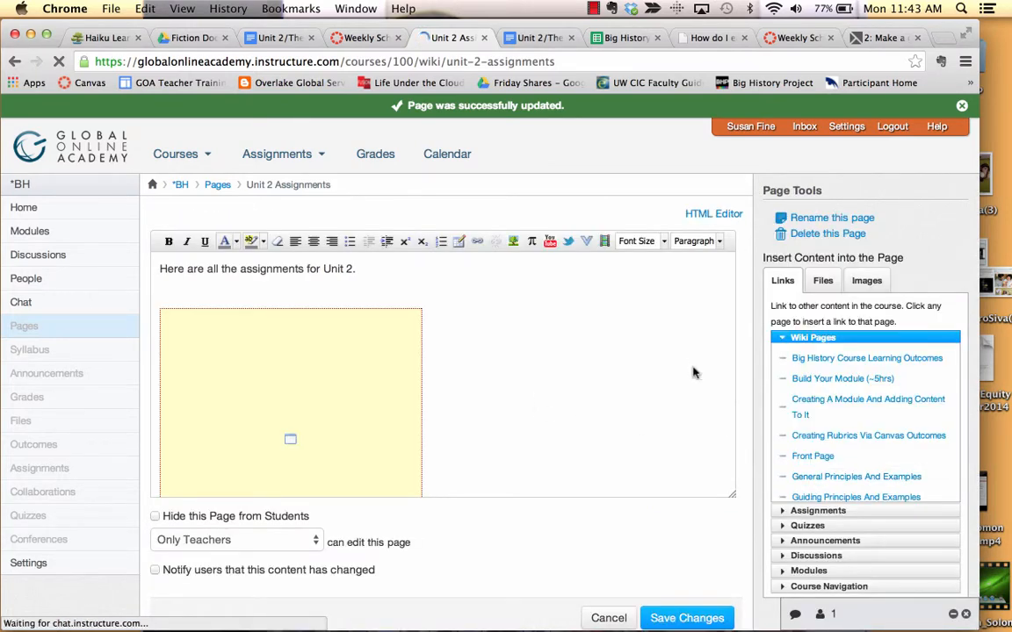
{"action": "left_click", "coordinate": [734, 216]}
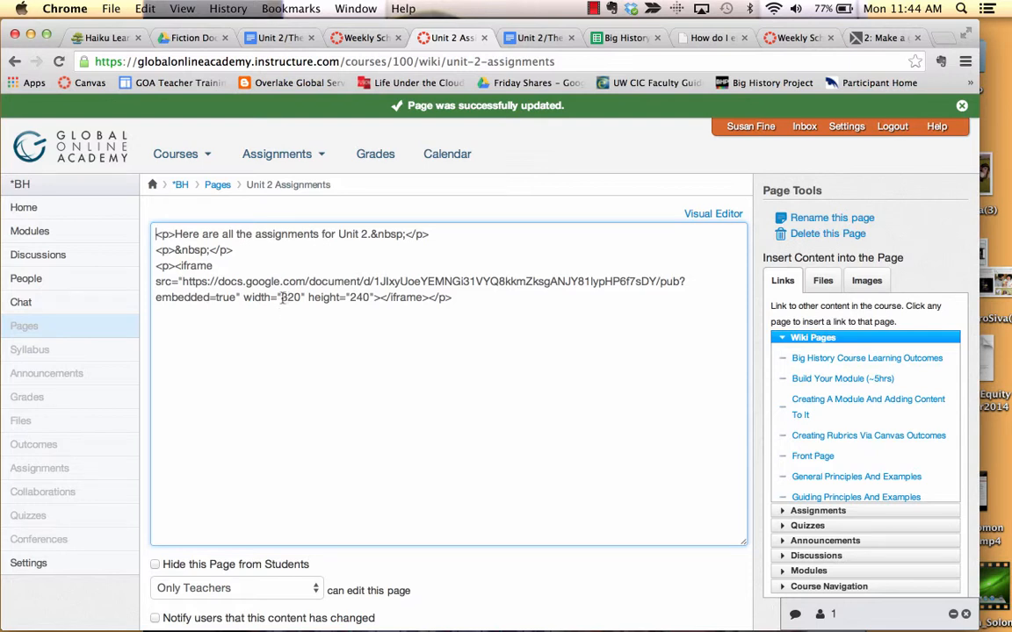
{"action": "left_click_drag", "start_coordinate": [281, 297], "coordinate": [301, 297]}
{"action": "type", "text": "640"}
{"action": "left_click_drag", "start_coordinate": [350, 297], "coordinate": [368, 299]}
{"action": "type", "text": "480"}
{"action": "scroll", "coordinate": [632, 515], "scroll_direction": "down", "scroll_amount": 3}
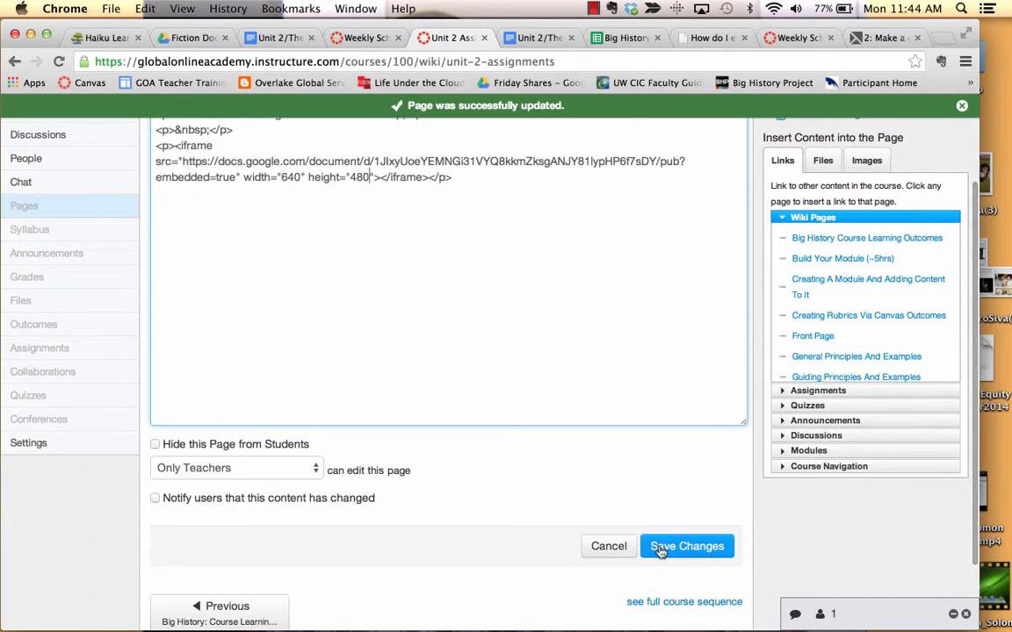
{"action": "left_click", "coordinate": [660, 547]}
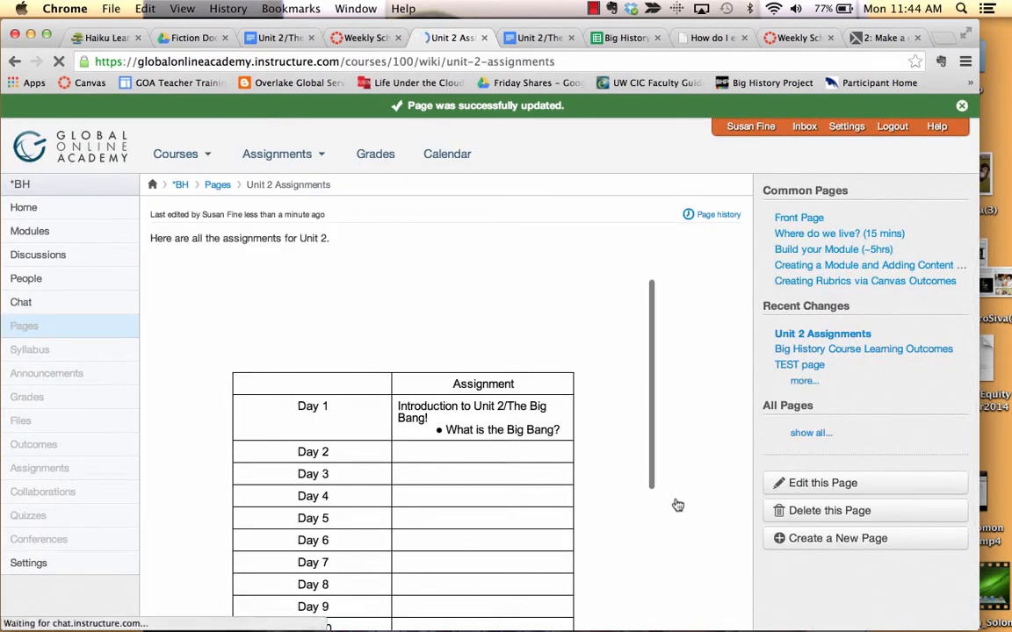
Review the embedded schedule table on the saved Unit 2 Assignments page
{"action": "scroll", "coordinate": [676, 504], "scroll_direction": "down", "scroll_amount": 1}
{"action": "scroll", "coordinate": [676, 504], "scroll_direction": "down", "scroll_amount": 4}
{"action": "scroll", "coordinate": [677, 504], "scroll_direction": "up", "scroll_amount": 4}
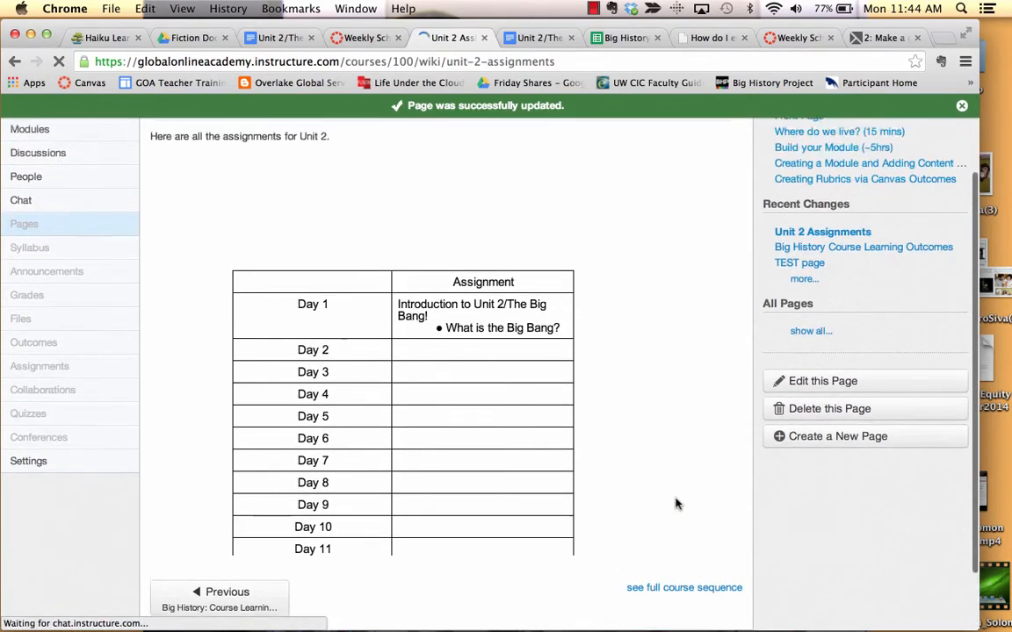
{"action": "scroll", "coordinate": [676, 504], "scroll_direction": "down", "scroll_amount": 3}
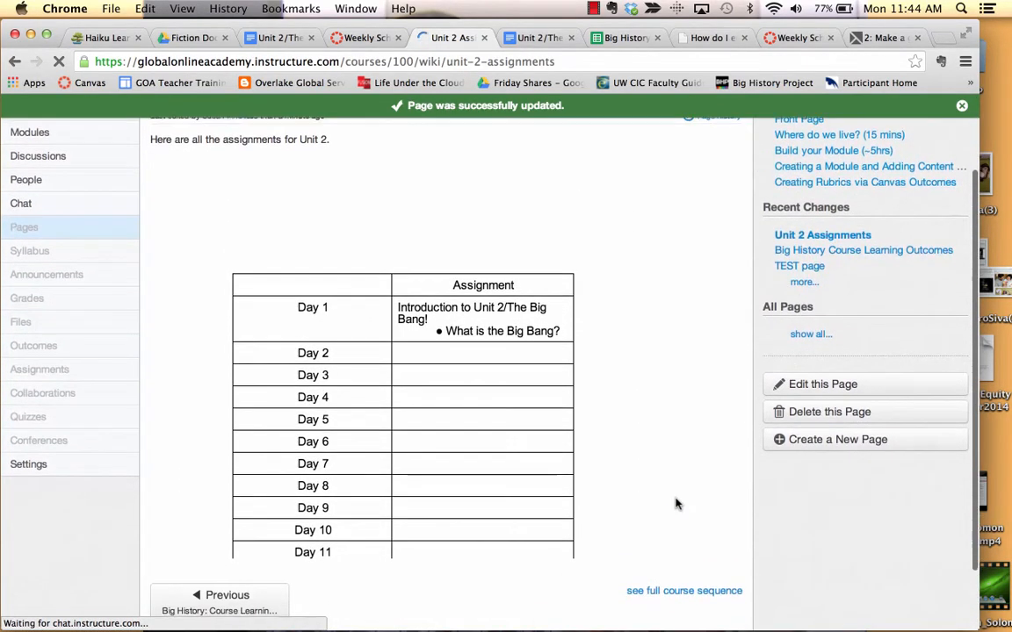
{"action": "scroll", "coordinate": [677, 504], "scroll_direction": "up", "scroll_amount": 3}
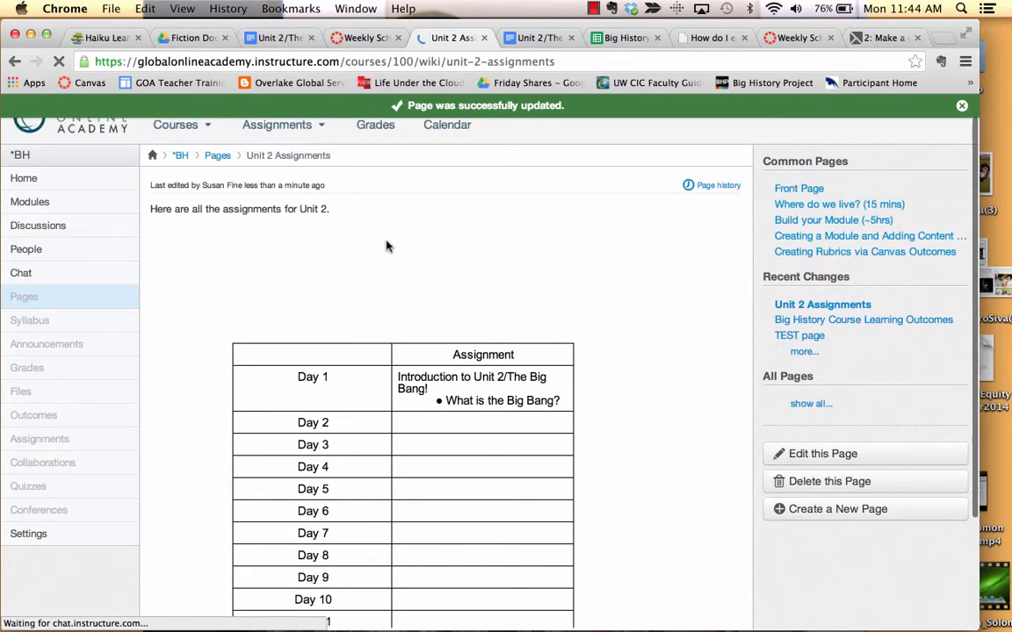
{"action": "scroll", "coordinate": [689, 419], "scroll_direction": "down", "scroll_amount": 2}
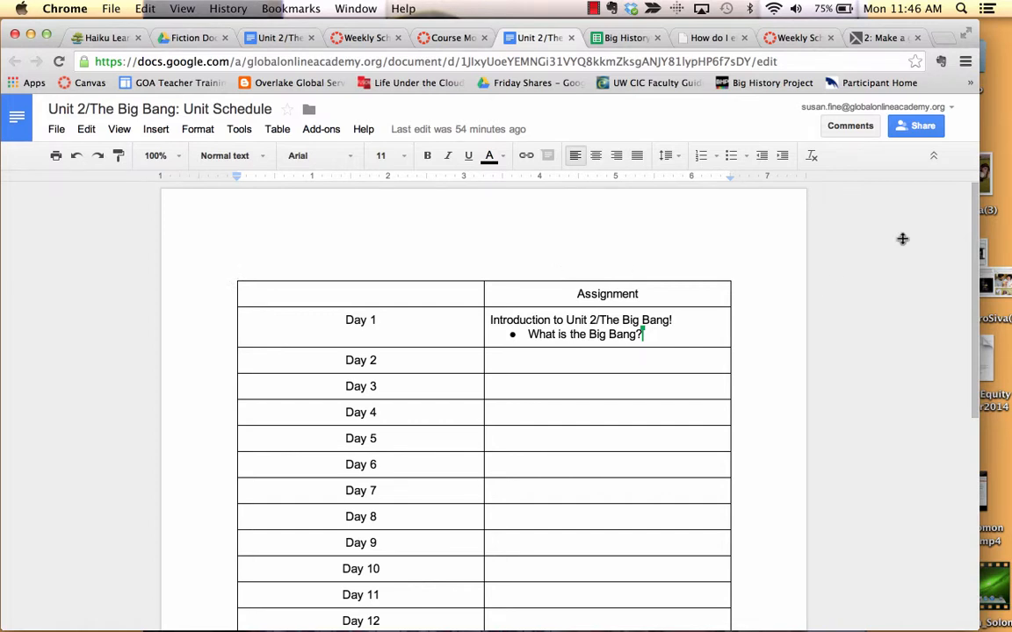
Change the unit schedule document's sharing visibility to "Anyone with the link" with view access and close the sharing settings
{"action": "left_click", "coordinate": [922, 127]}
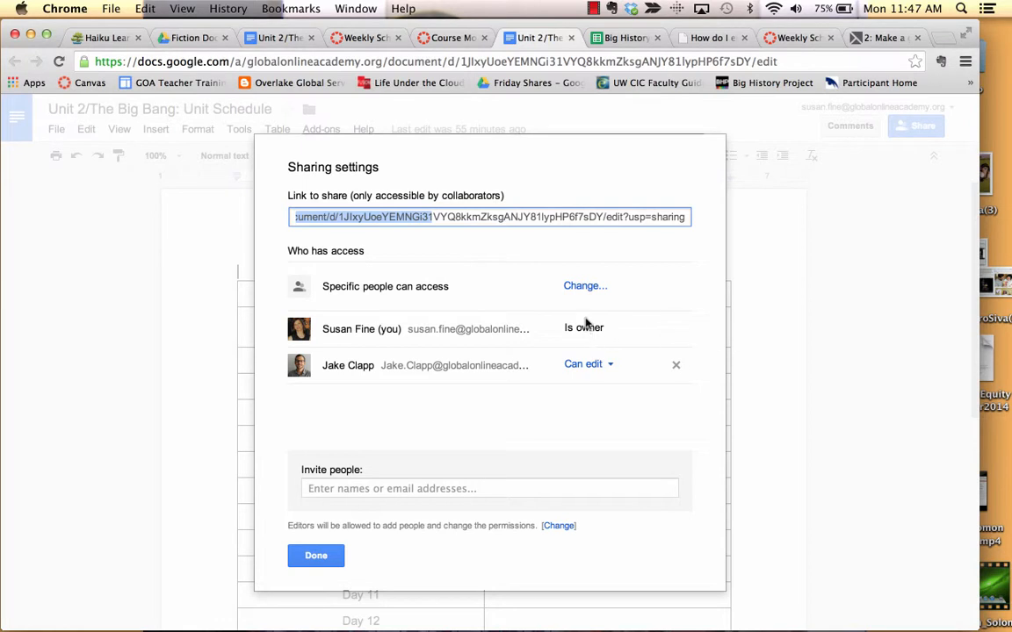
{"action": "left_click", "coordinate": [585, 288]}
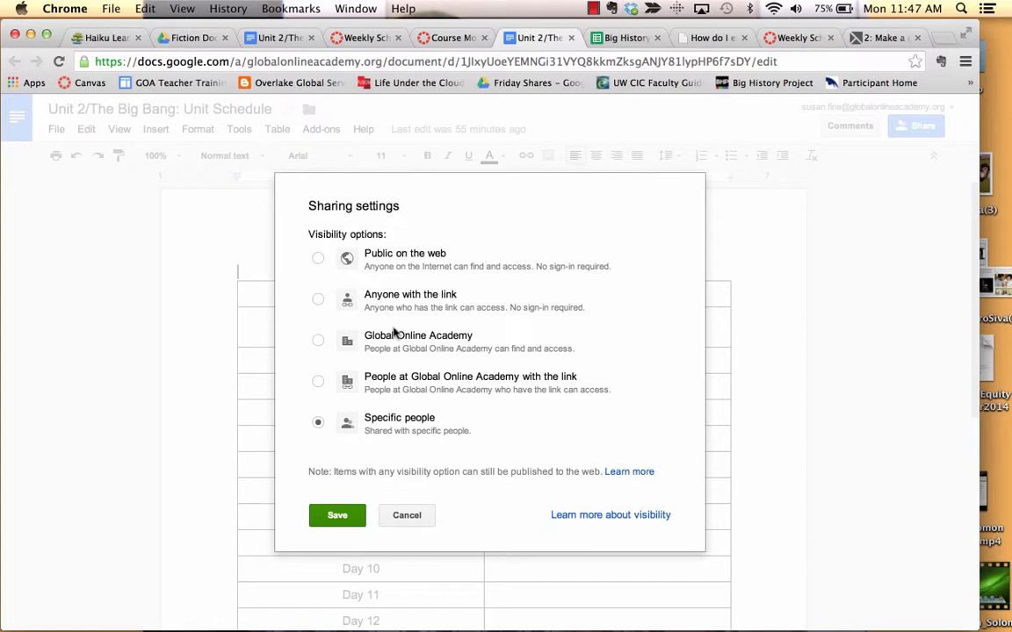
{"action": "left_click", "coordinate": [318, 300]}
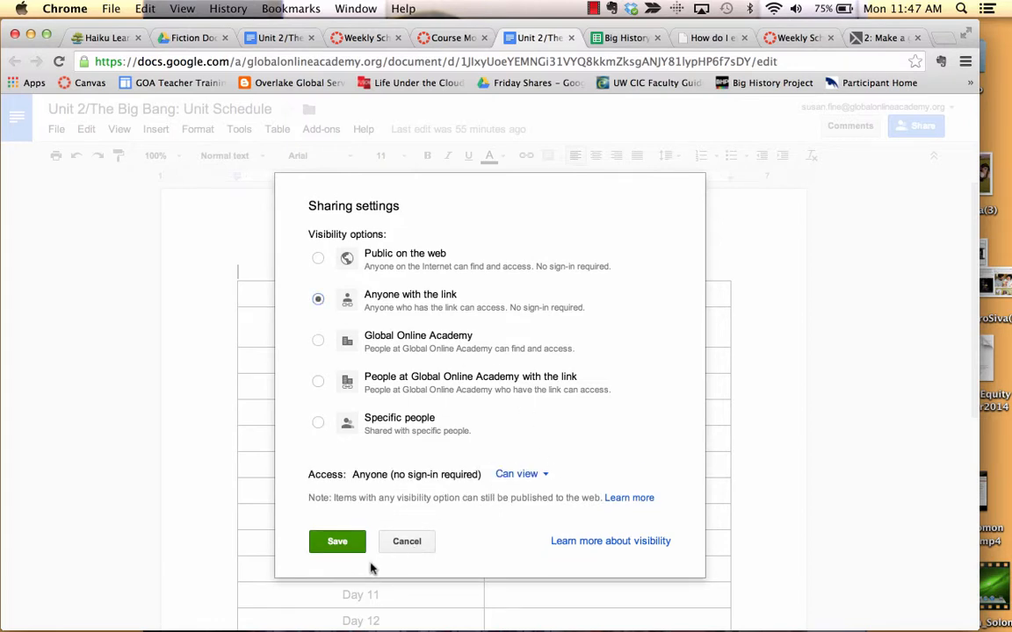
{"action": "left_click", "coordinate": [350, 544]}
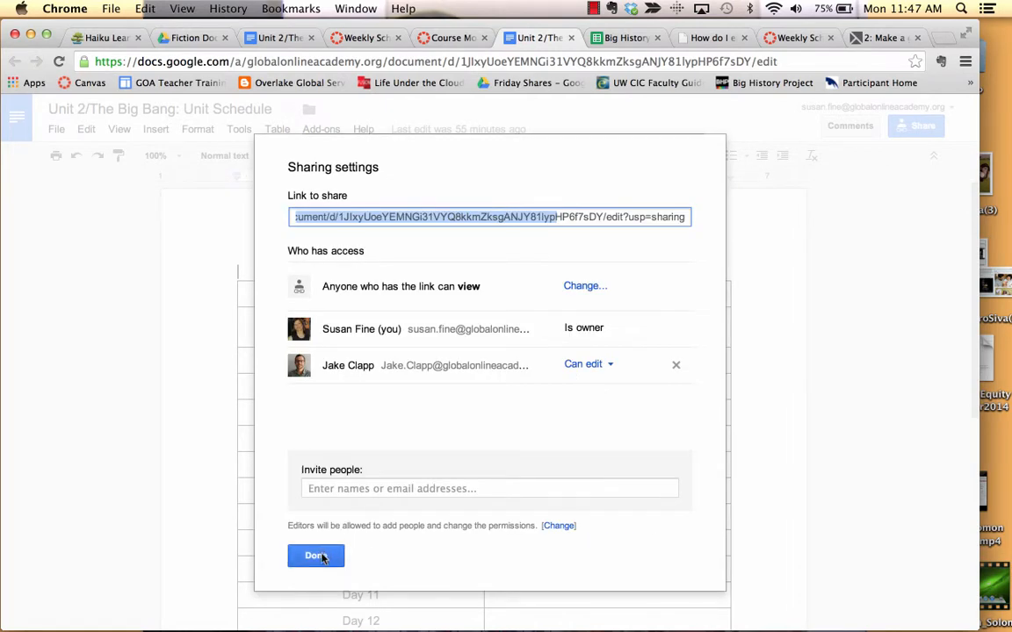
{"action": "left_click", "coordinate": [318, 556]}
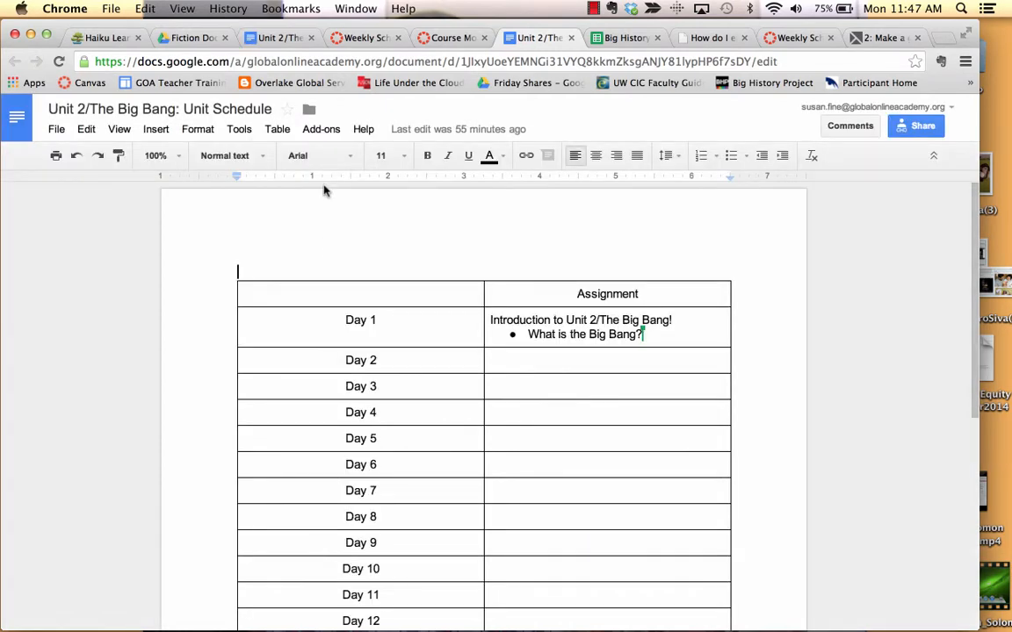
Copy the unit schedule document's web address and switch to the Canvas course modules page
{"action": "left_click", "coordinate": [347, 62]}
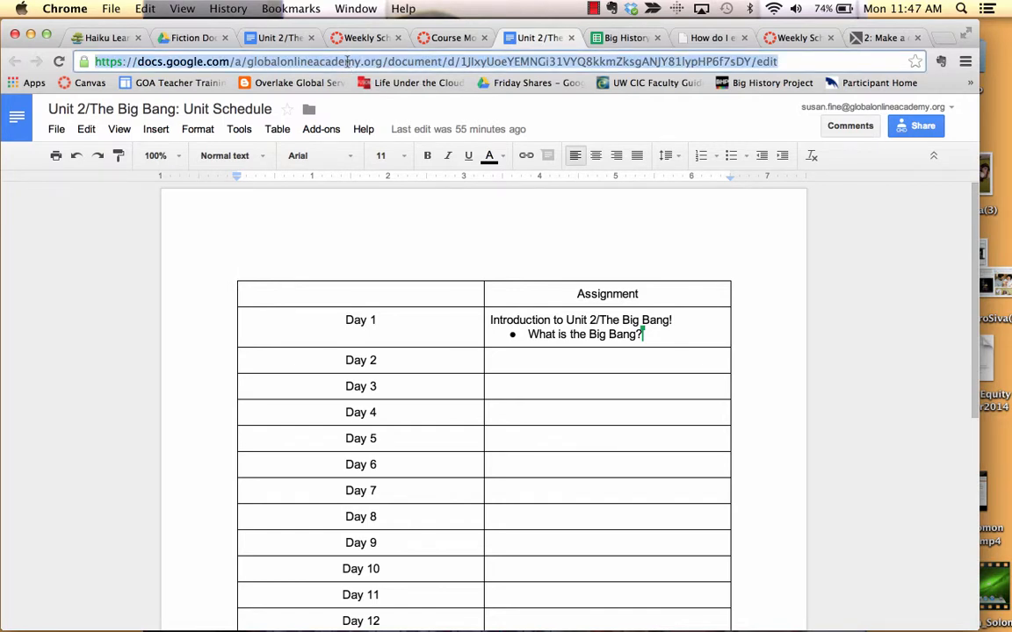
{"action": "key", "text": "super+c"}
{"action": "left_click", "coordinate": [455, 39]}
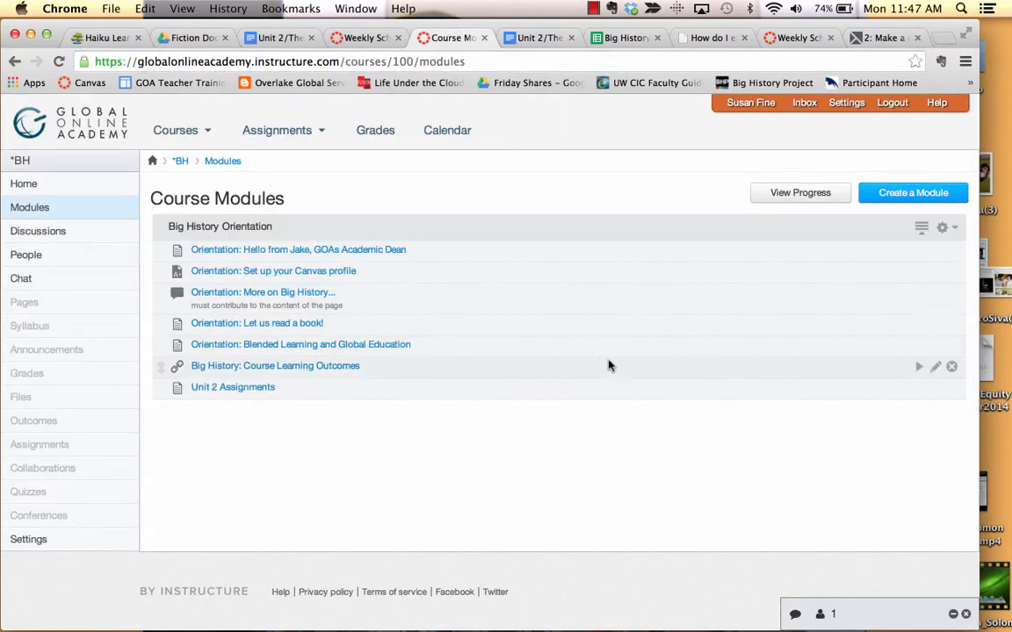
Add the copied document address to the Big History Orientation module as an External URL named "Unit 2 Assignments" and open the new item
{"action": "left_click", "coordinate": [944, 228]}
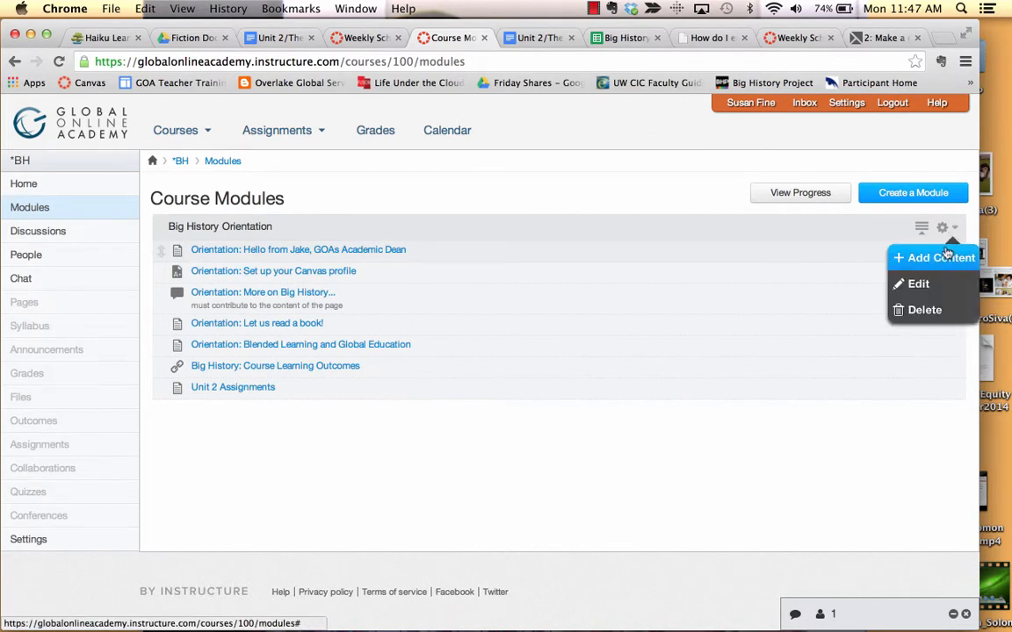
{"action": "left_click", "coordinate": [939, 258]}
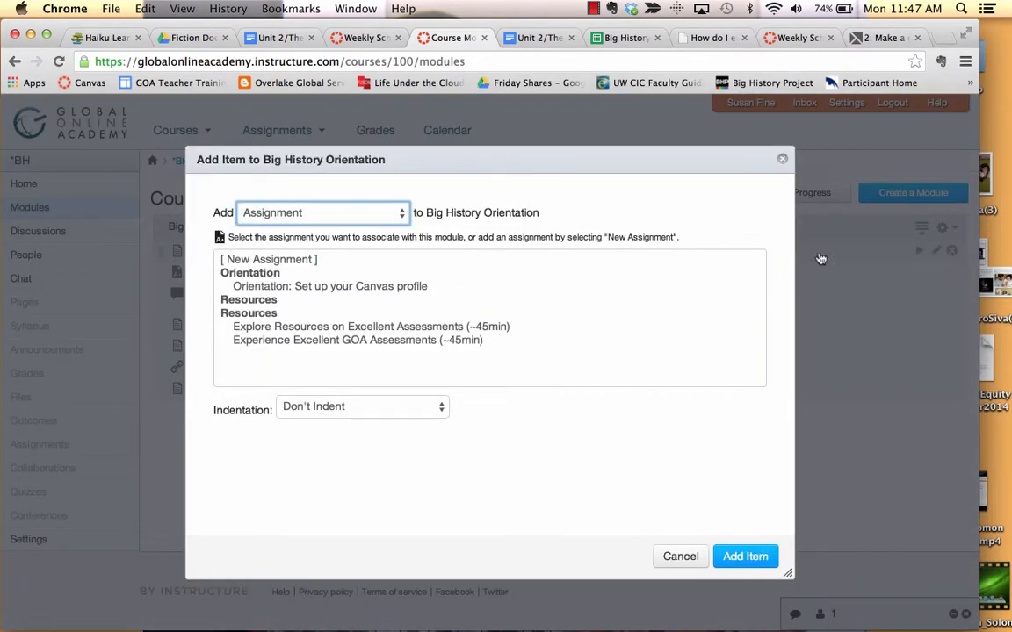
{"action": "left_click", "coordinate": [405, 215]}
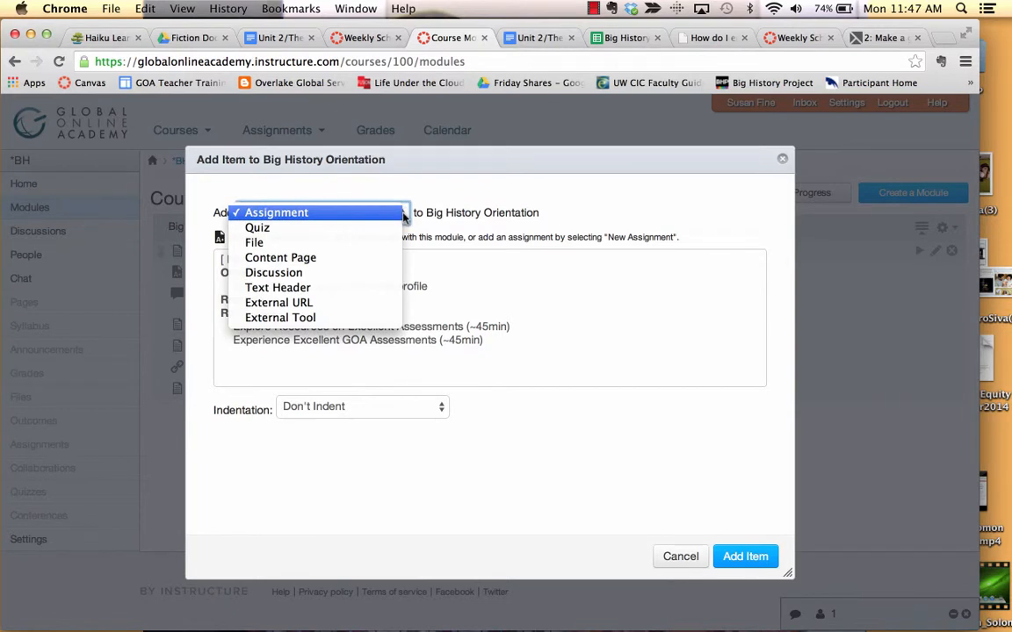
{"action": "left_click", "coordinate": [357, 302]}
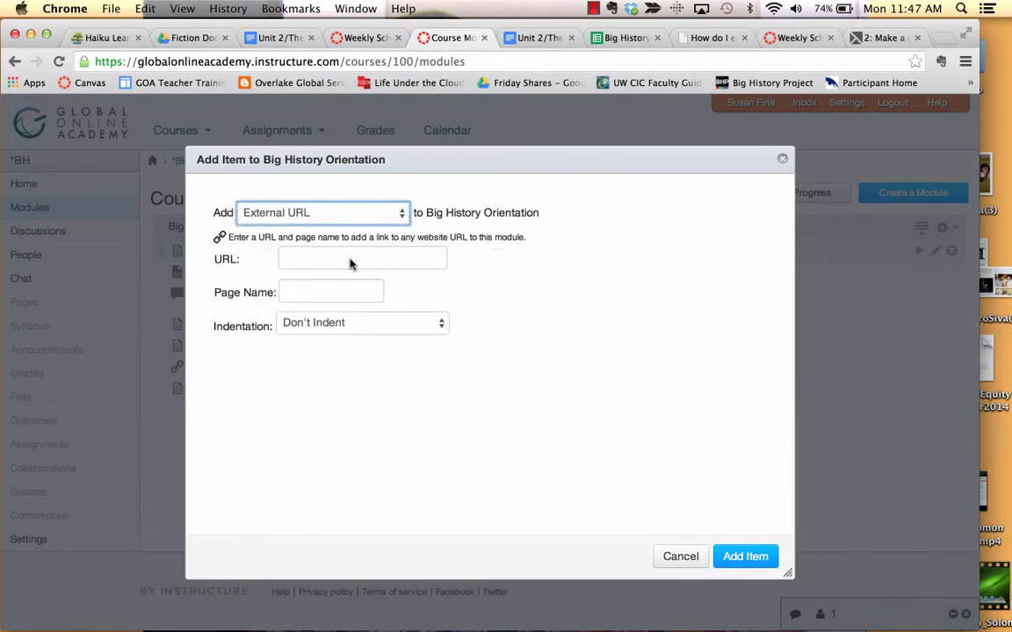
{"action": "left_click", "coordinate": [350, 259]}
{"action": "key", "text": "super+v"}
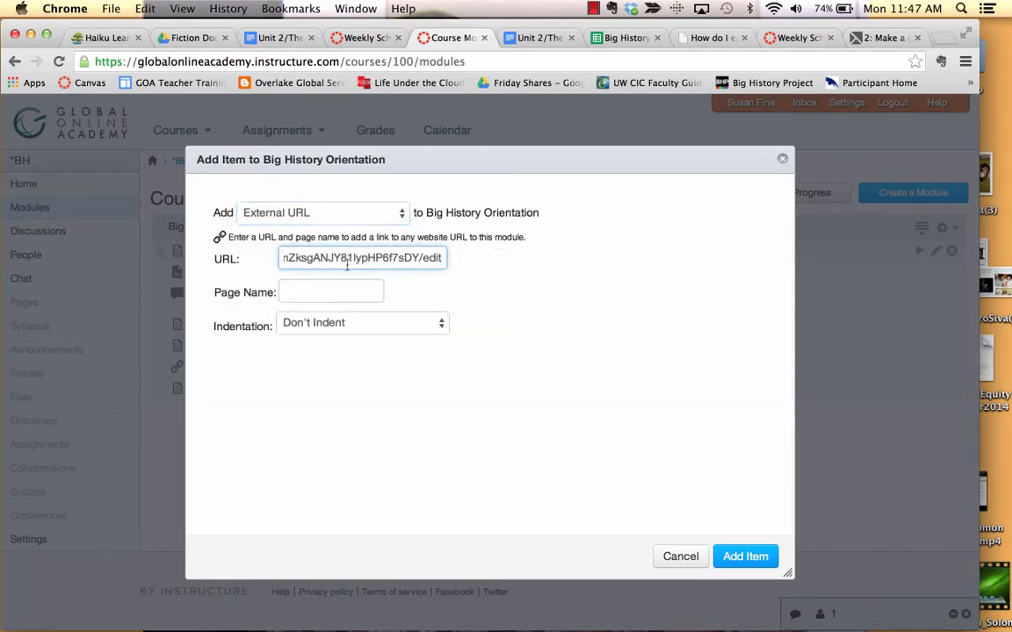
{"action": "left_click", "coordinate": [342, 292]}
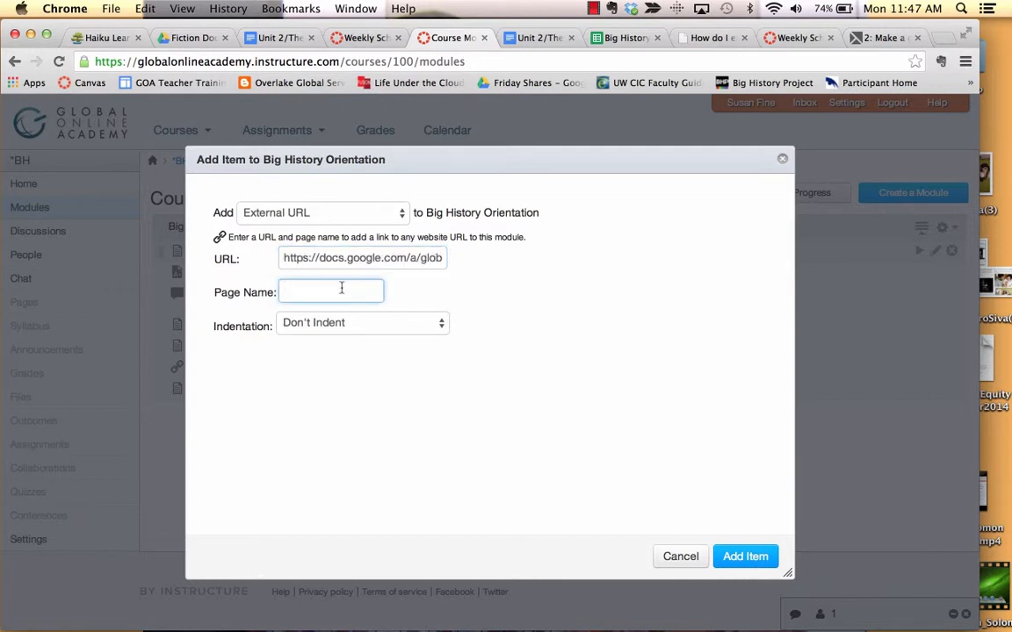
{"action": "type", "text": "Unit 2 Assignments"}
{"action": "left_click", "coordinate": [757, 557]}
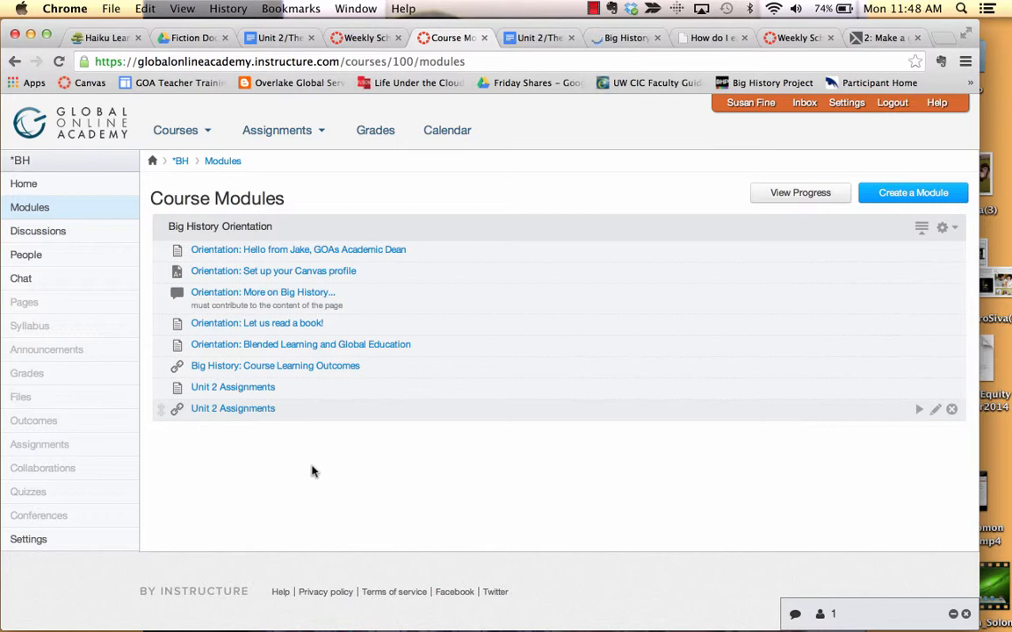
{"action": "left_click", "coordinate": [263, 411]}
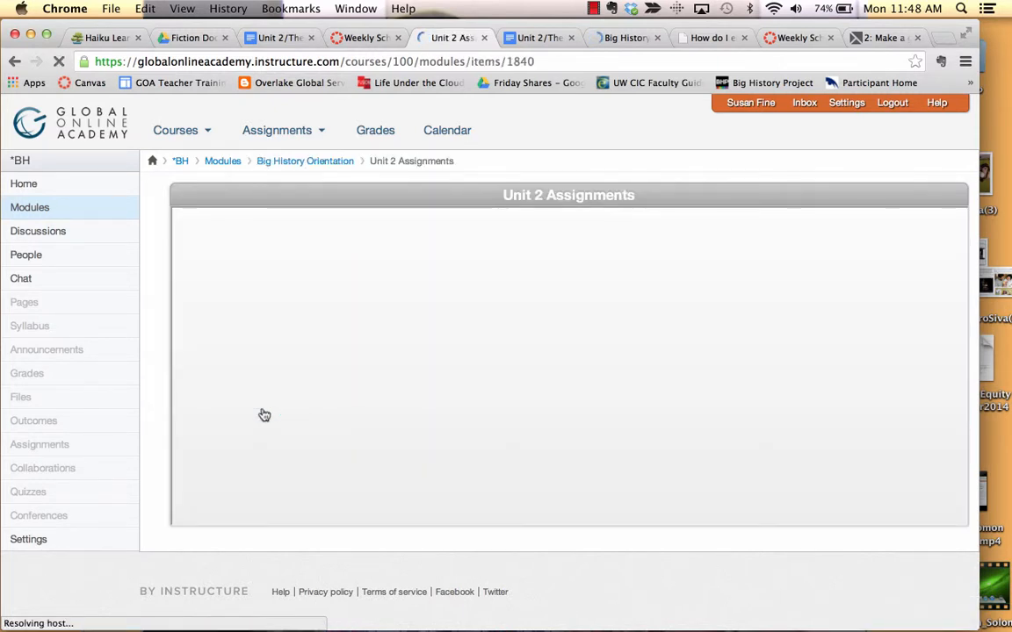